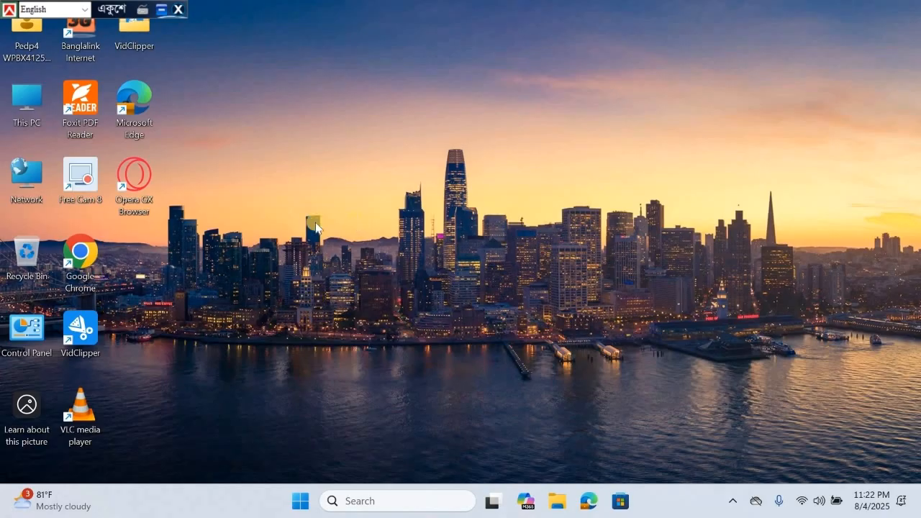
- Open the IPEMIS website in a maximized Google Chrome window and sign in with the prefilled account credentials
double_click(82, 252)
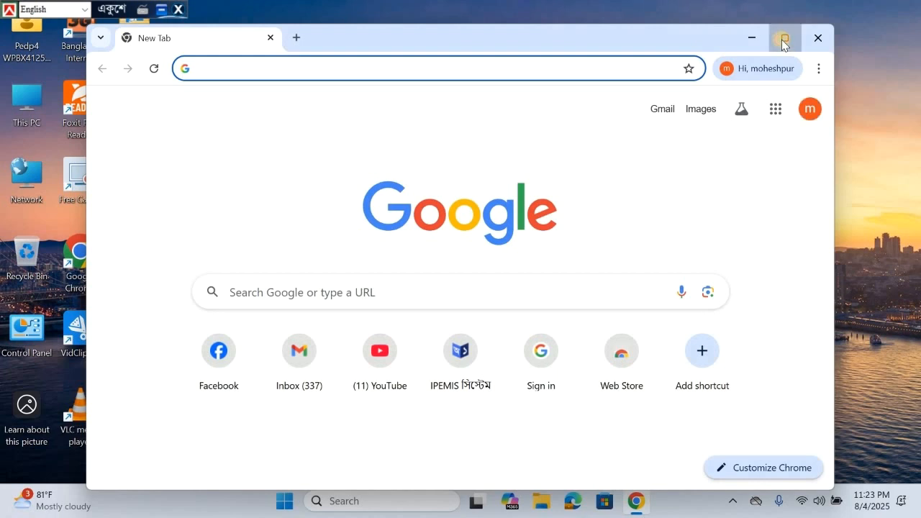
left_click(784, 39)
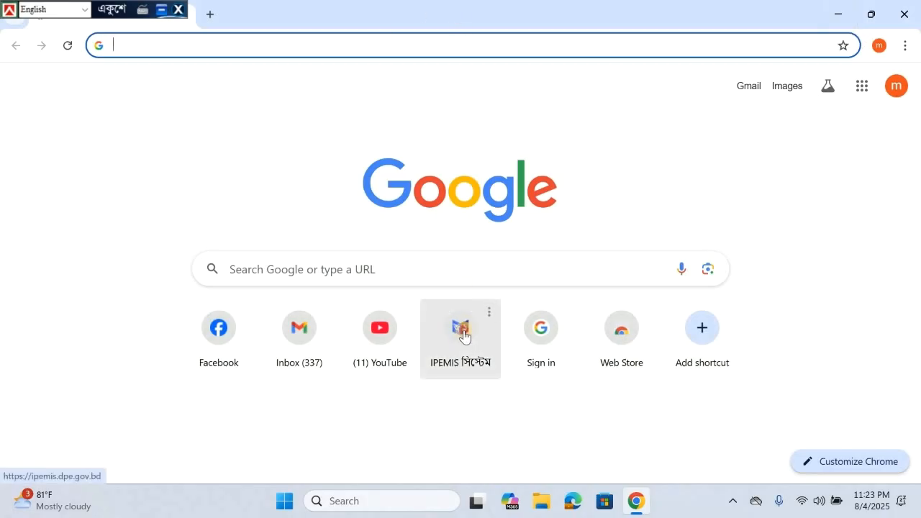
left_click(464, 337)
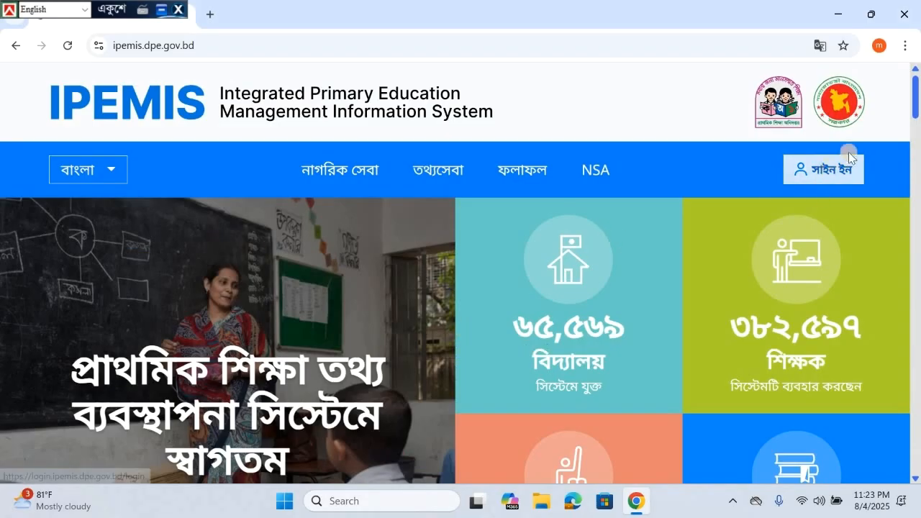
left_click(821, 183)
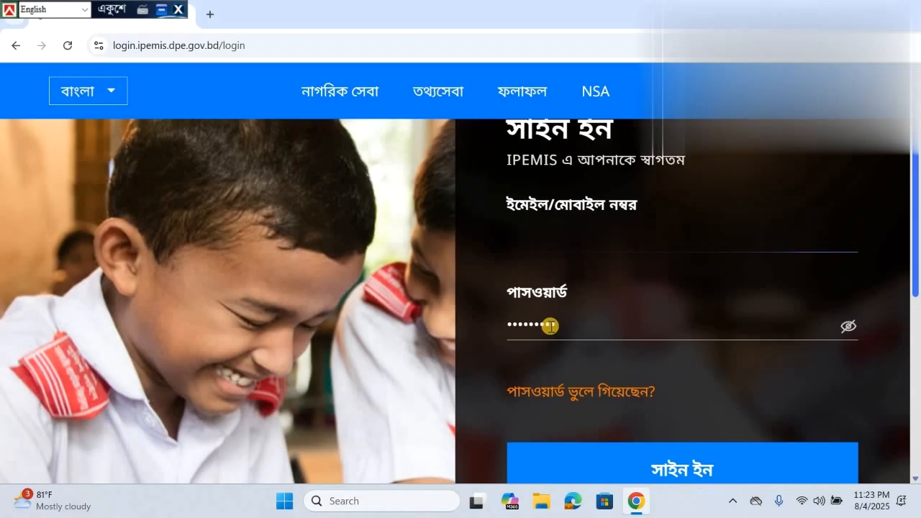
left_click(657, 472)
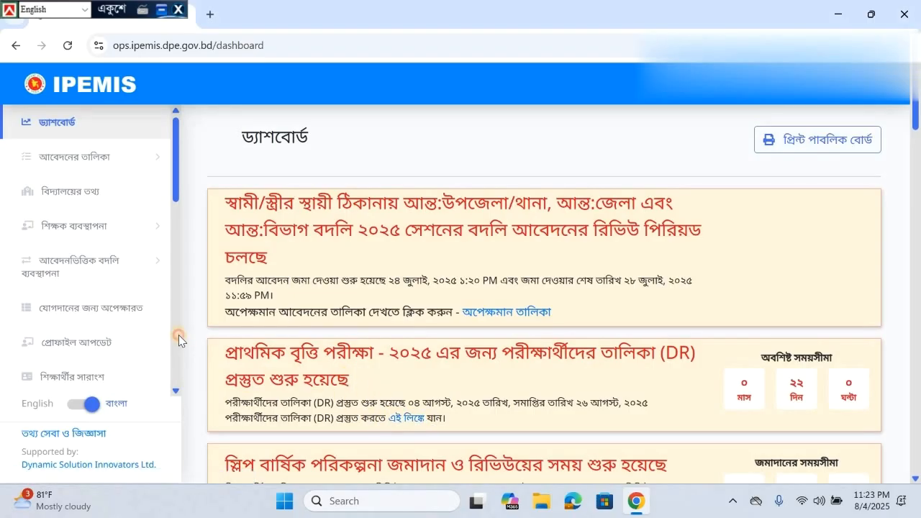
- Go to পরীক্ষার্থীদের তালিকা (DR) প্রস্তুত under বৃত্তি পরীক্ষা ব্যবস্থাপনা
scroll(178, 334, "down", 6)
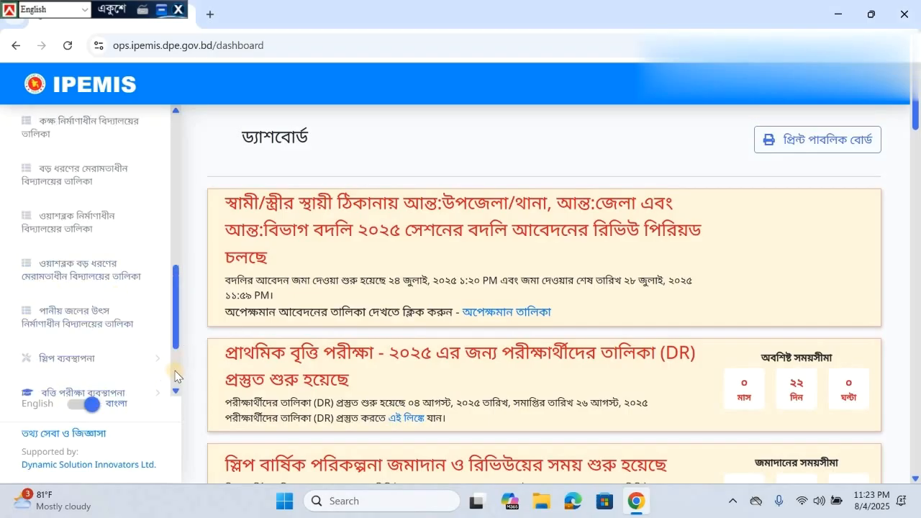
scroll(112, 281, "down", 2)
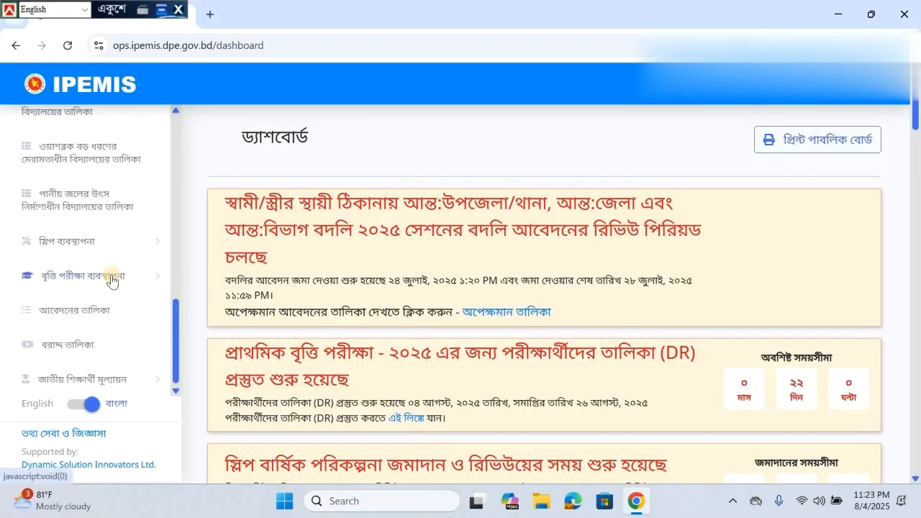
left_click(110, 277)
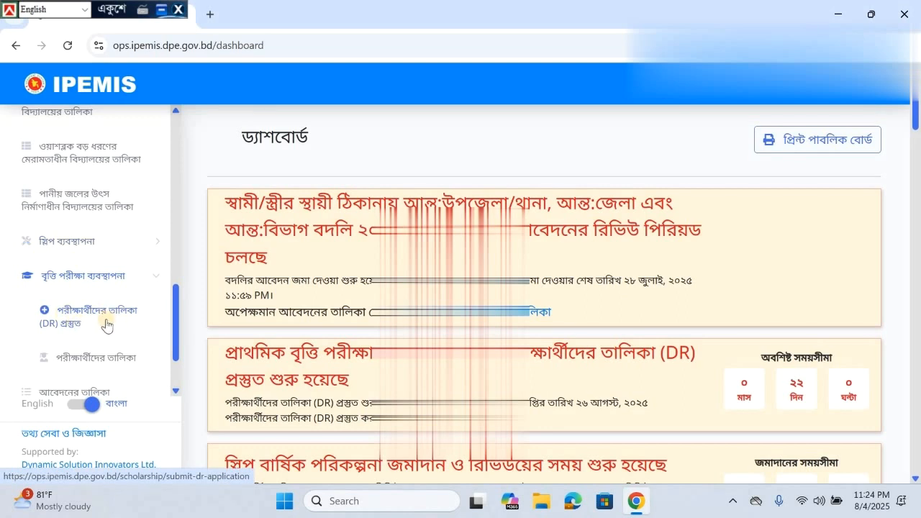
left_click(77, 324)
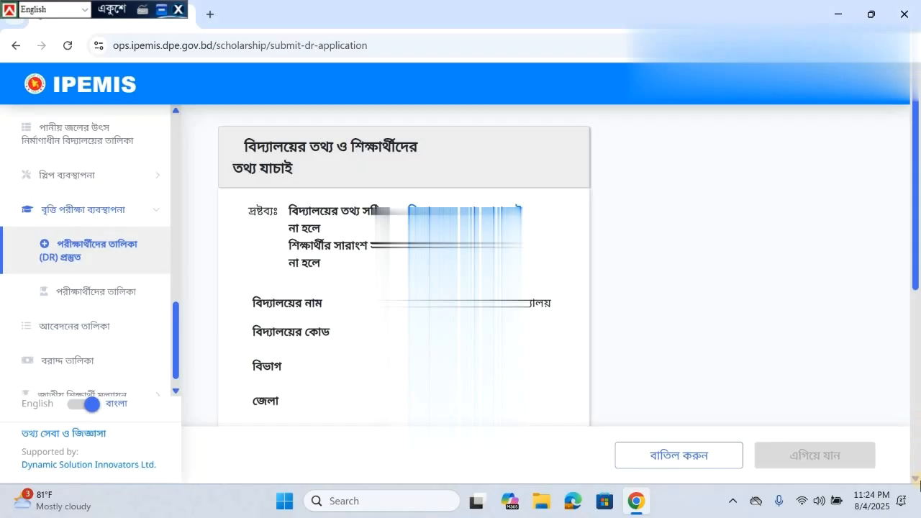
- Review the school and student information, agree to saving it, and proceed to the examinee list
left_click(916, 478)
left_click(915, 479)
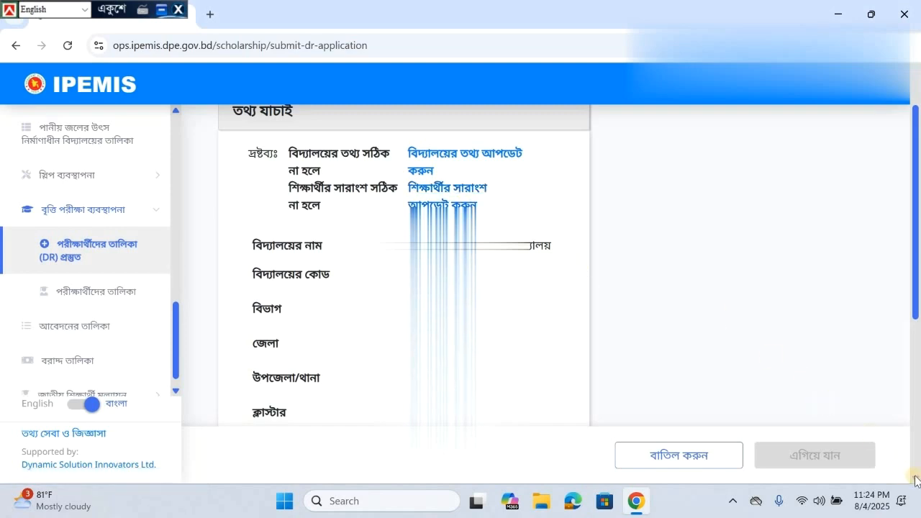
scroll(915, 480, "down", 4)
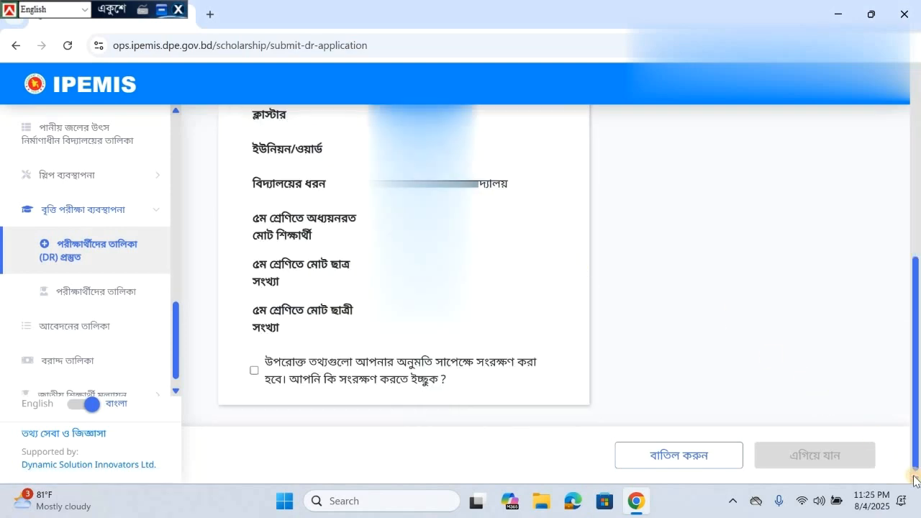
left_click(253, 372)
left_click(815, 459)
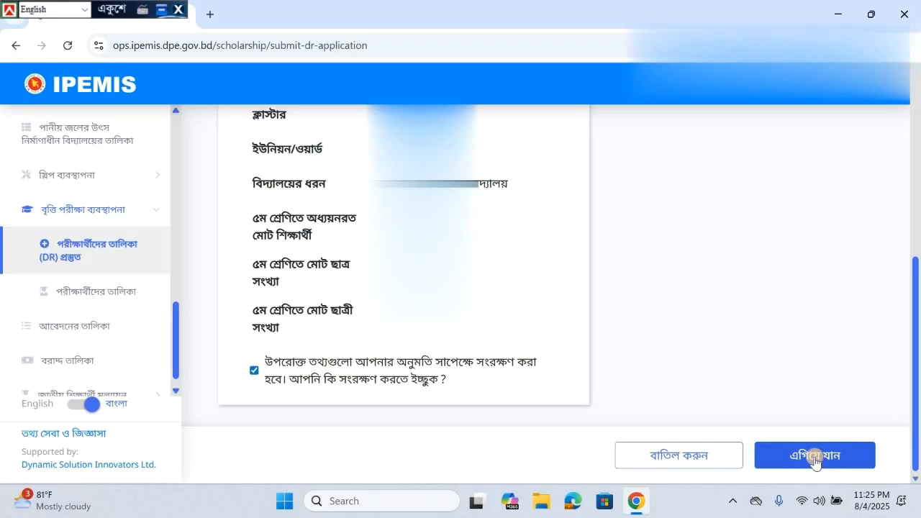
- Start adding a new examinee to the list and enter the examinee's name in English
left_click(426, 217)
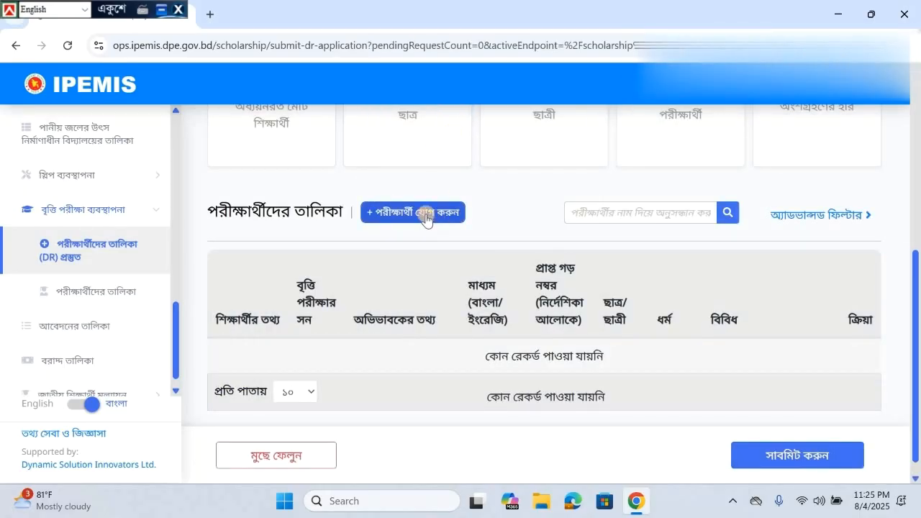
left_click(443, 215)
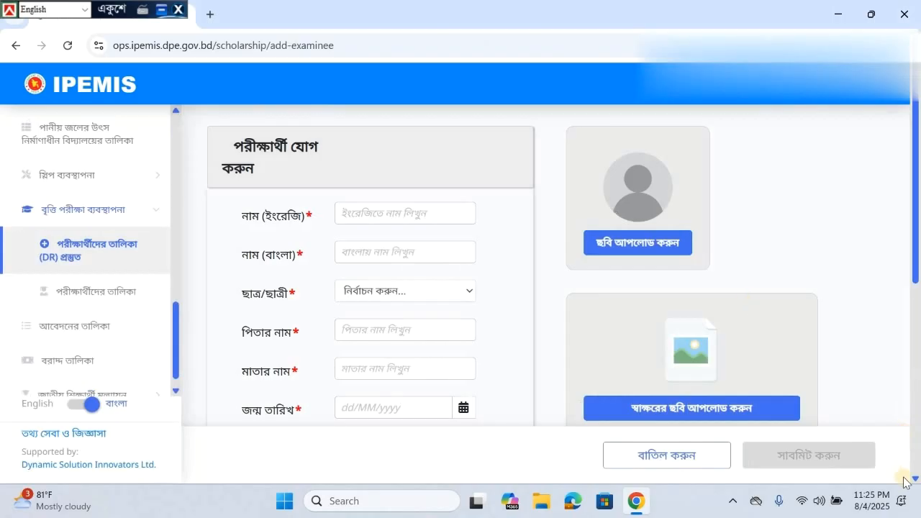
scroll(914, 480, "down", 2)
scroll(916, 479, "down", 1)
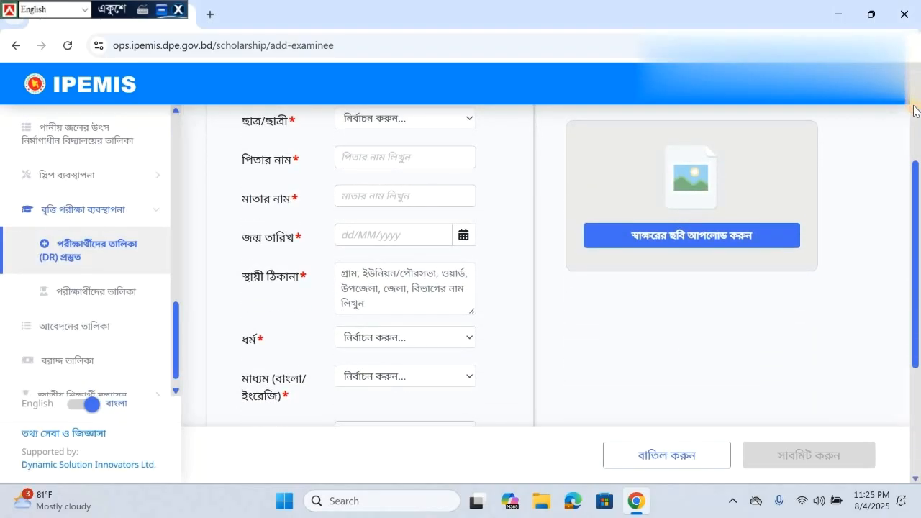
scroll(914, 110, "up", 3)
left_click(368, 214)
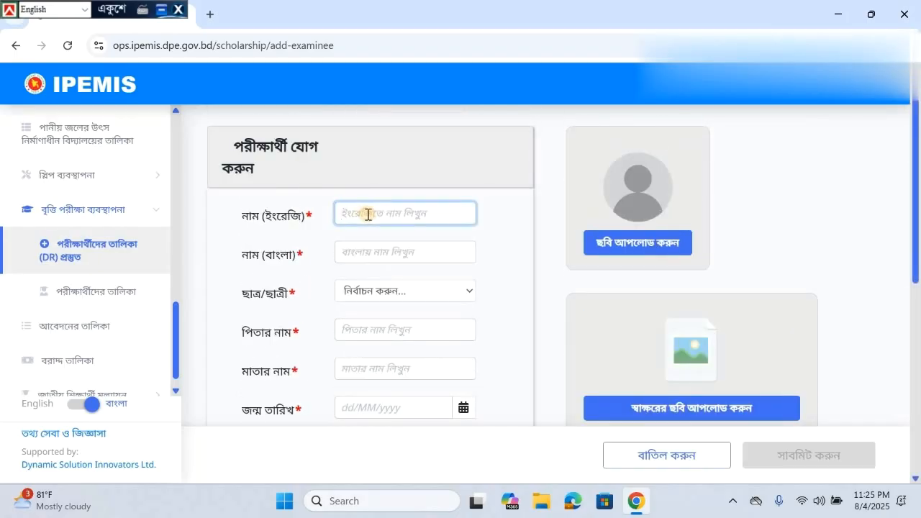
type("F")
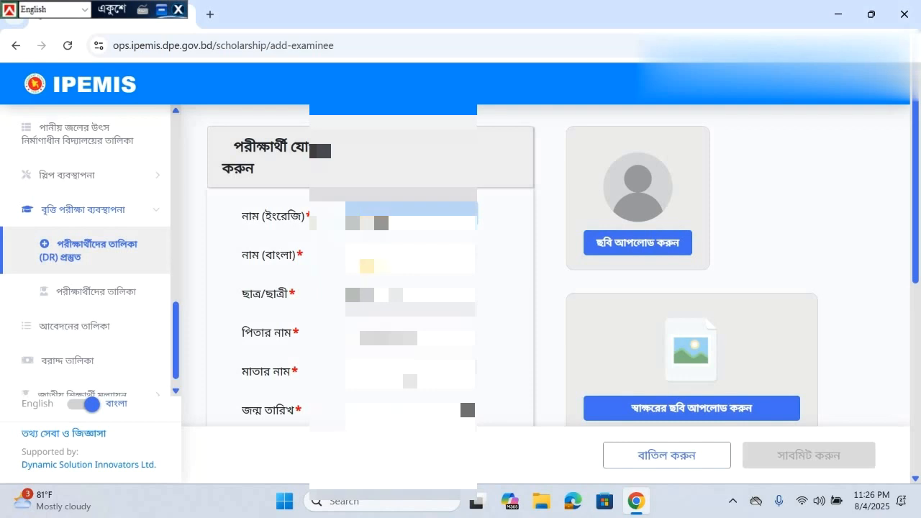
- Enter the examinee's name in Bangla with the Bijoy Unicode layout and choose the student's gender
left_click(367, 267)
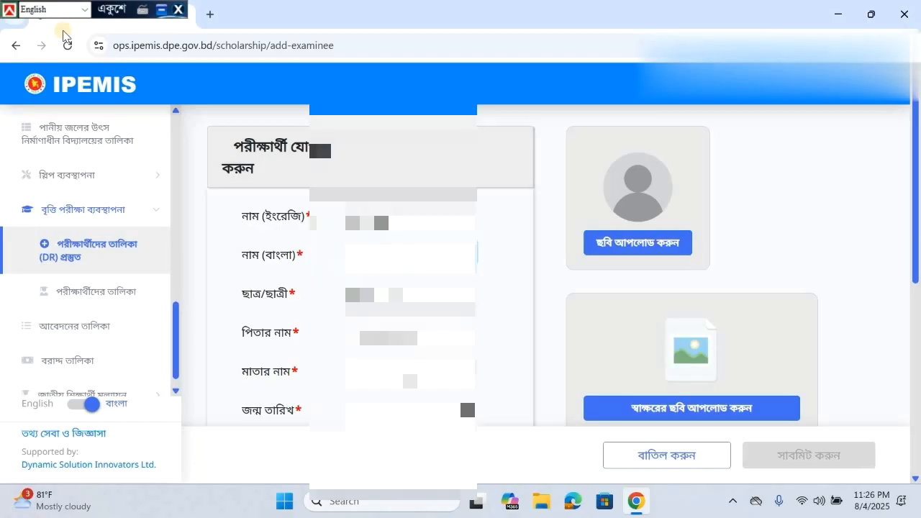
key("ctrl+alt+v")
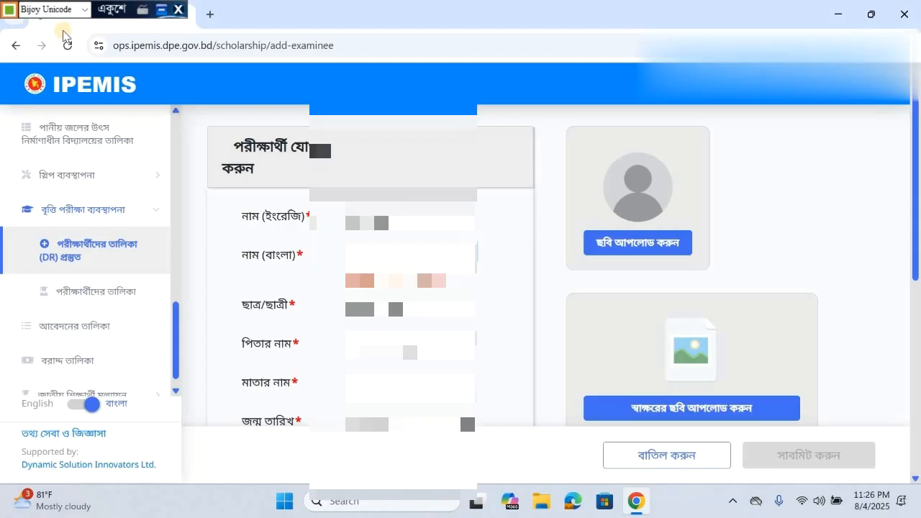
type("ম")
key("BackSpace")
key("BackSpace")
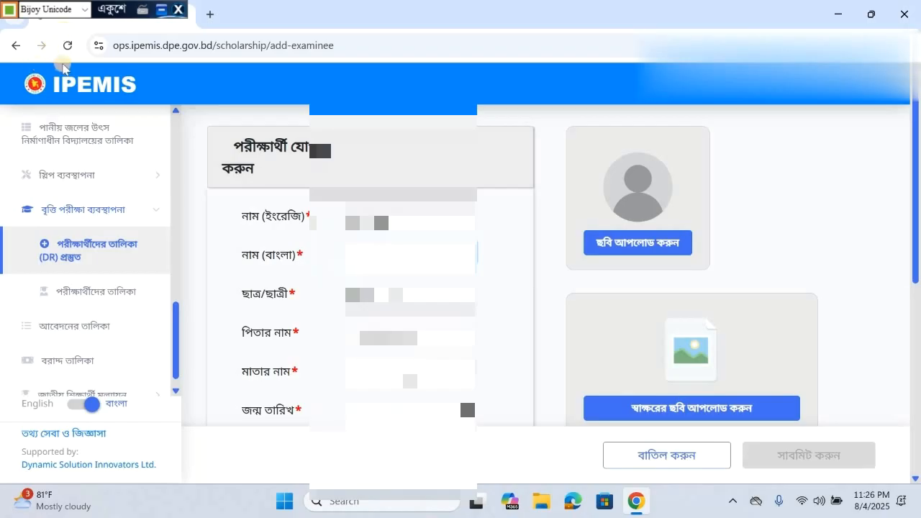
left_click(381, 297)
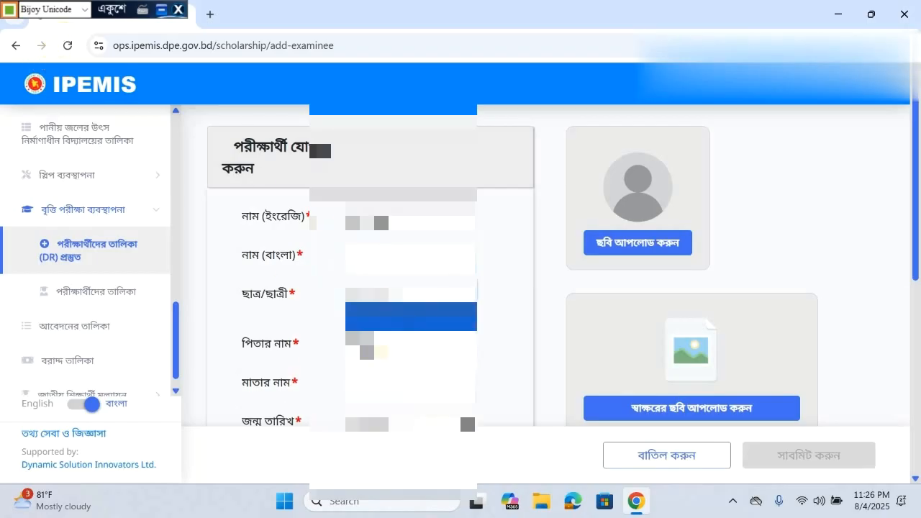
left_click(382, 345)
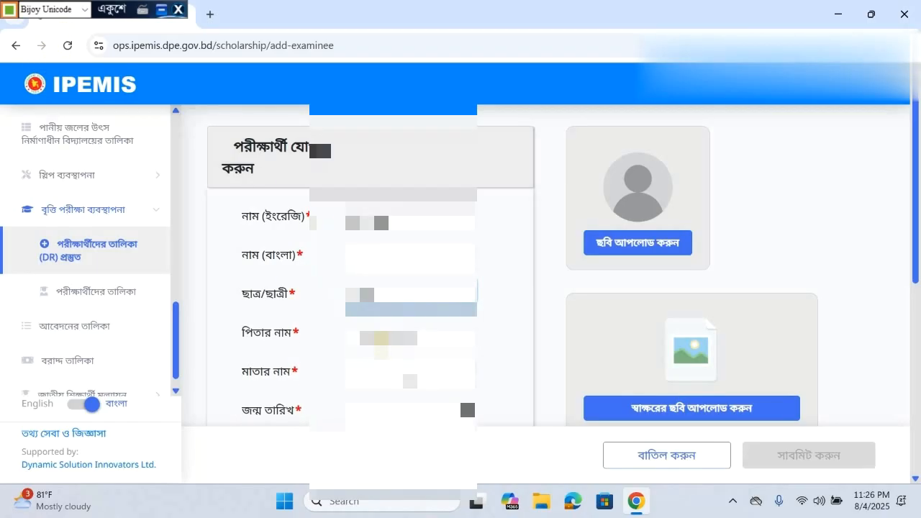
- Enter the names of the examinee's father and mother in Bangla
left_click(382, 336)
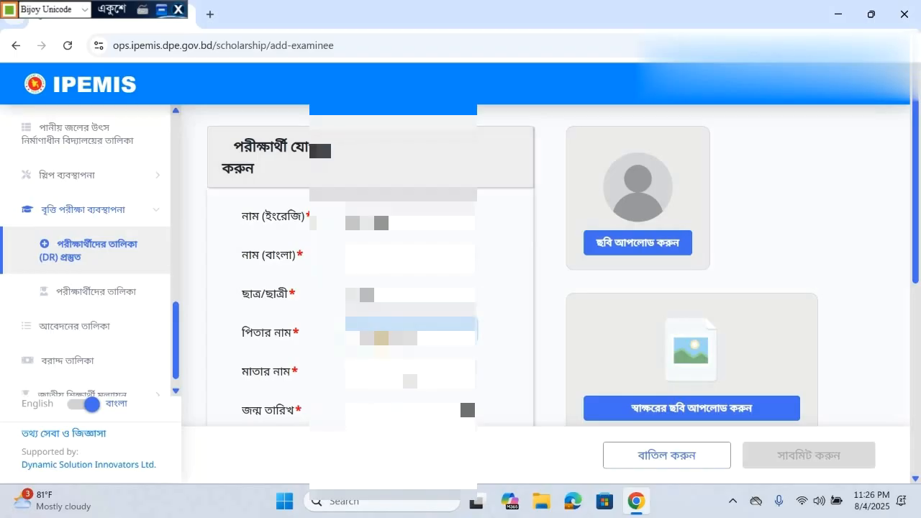
type("ম")
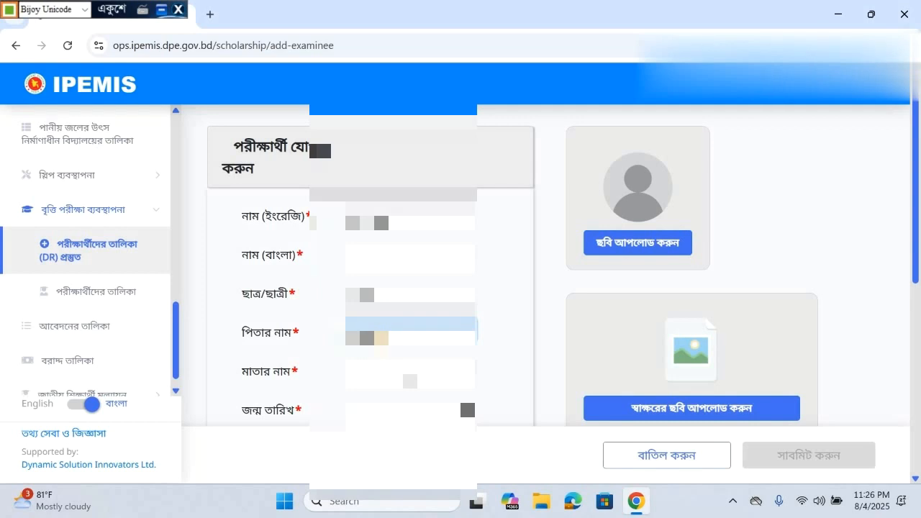
type("ো")
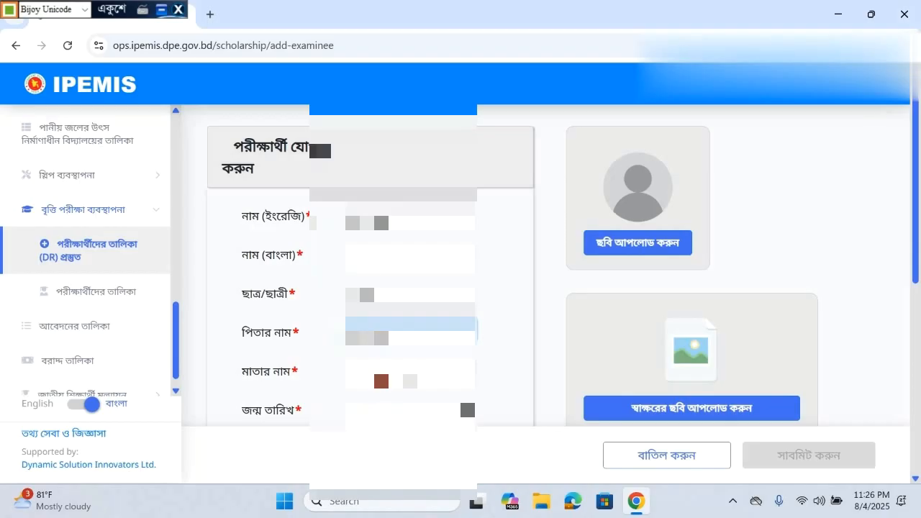
left_click(382, 378)
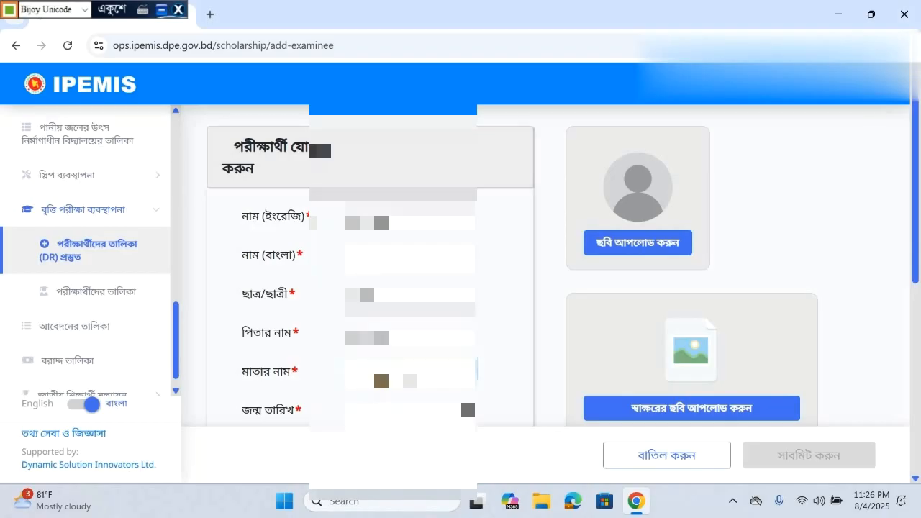
type("মো")
- Set the examinee's date of birth by choosing the year, month and day in the calendar
scroll(917, 476, "down", 2)
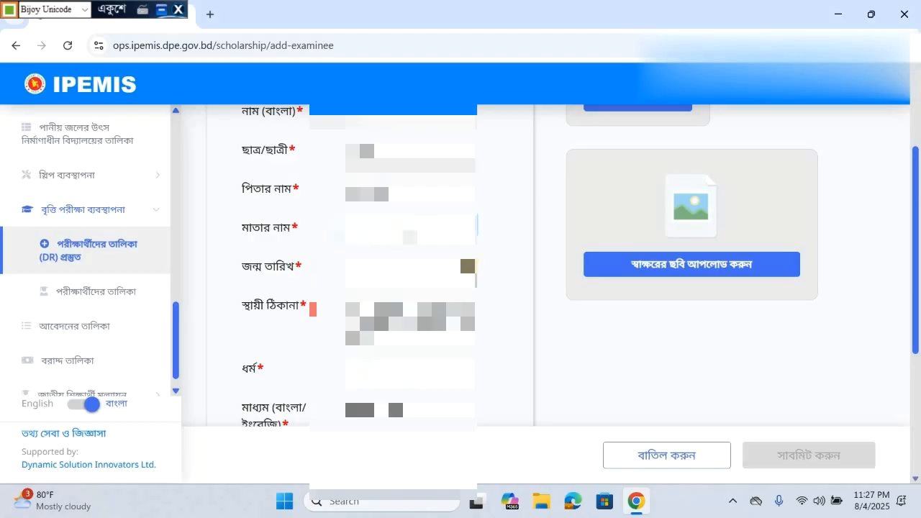
left_click(468, 267)
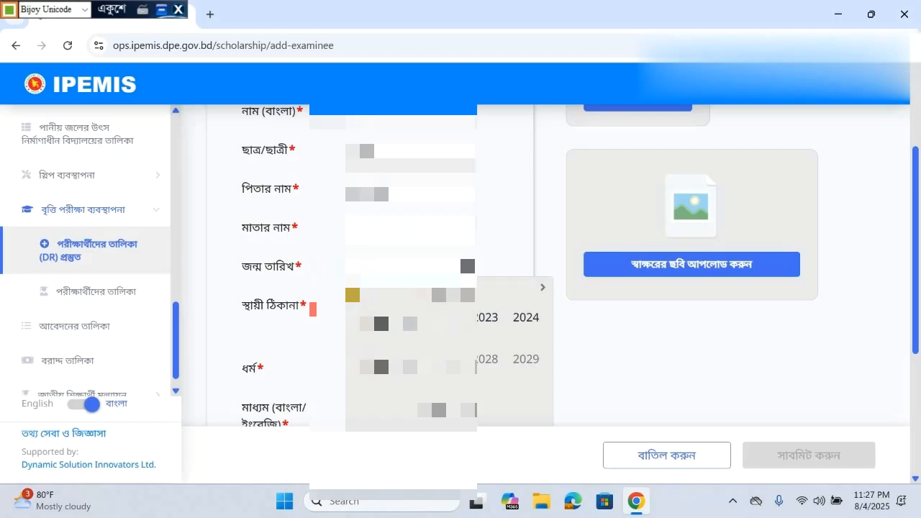
left_click(353, 295)
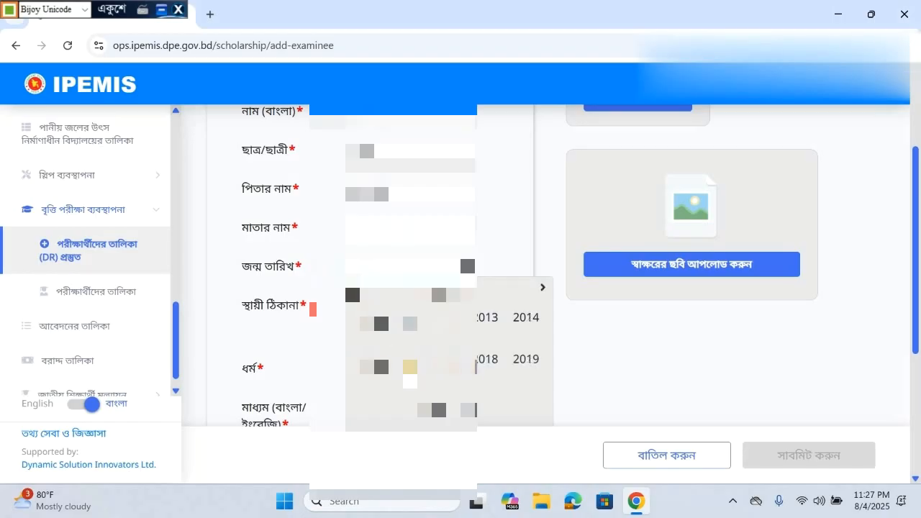
left_click(534, 325)
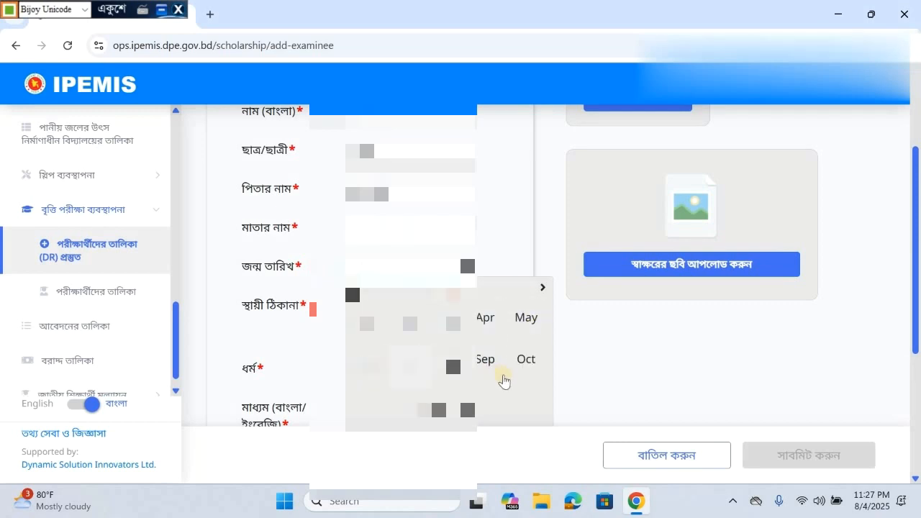
left_click(437, 411)
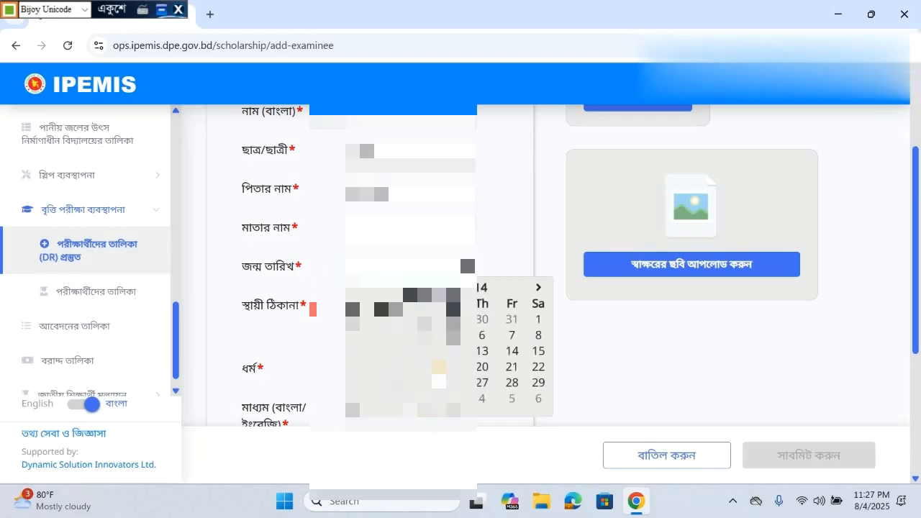
left_click(483, 351)
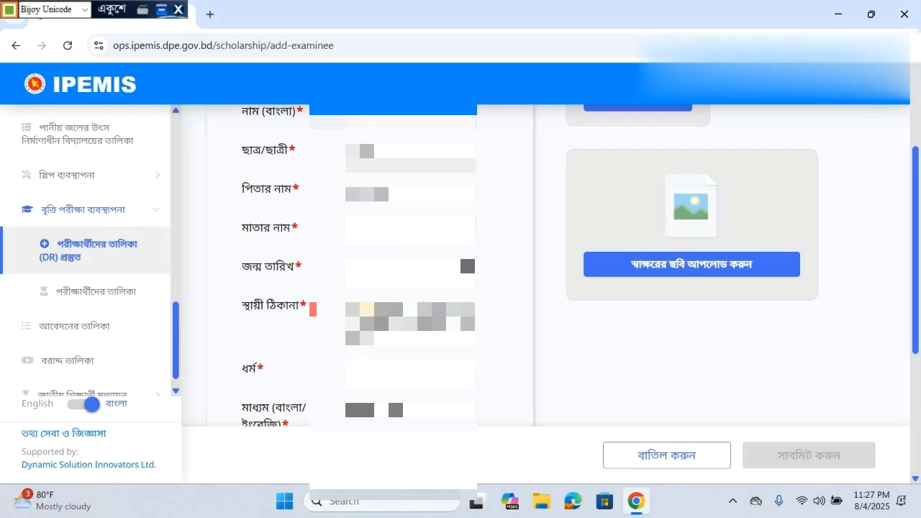
- Edit the permanent address in Bangla to include the post office, keeping the Bijoy Unicode layout selected
left_click(367, 309)
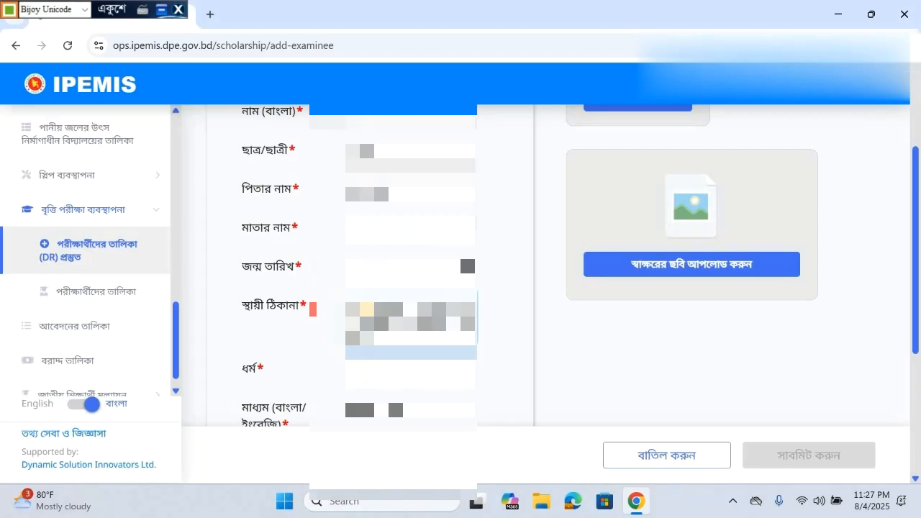
type("গ")
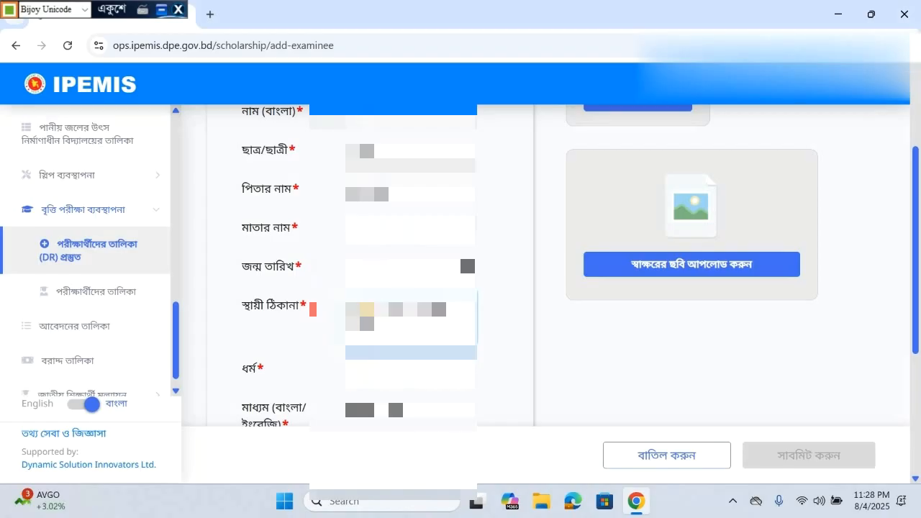
key("BackSpace")
type("ডাকঘর")
left_click(85, 9)
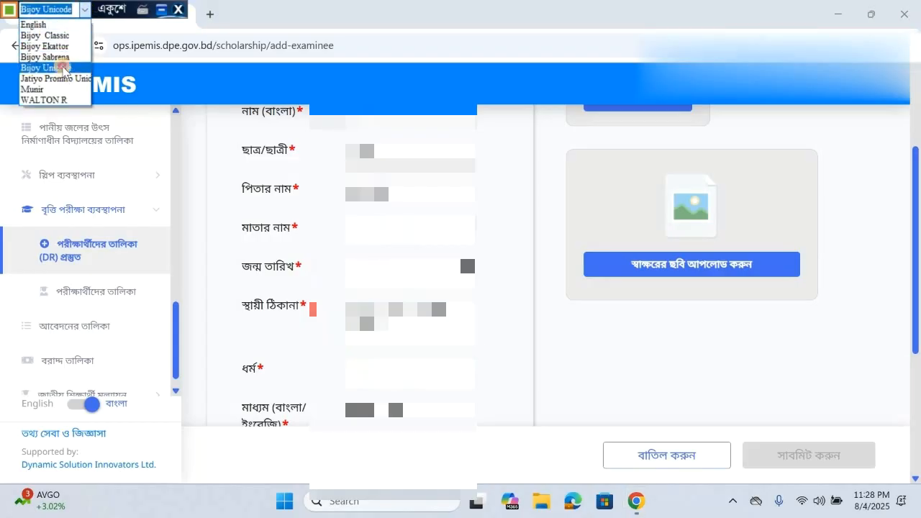
left_click(63, 68)
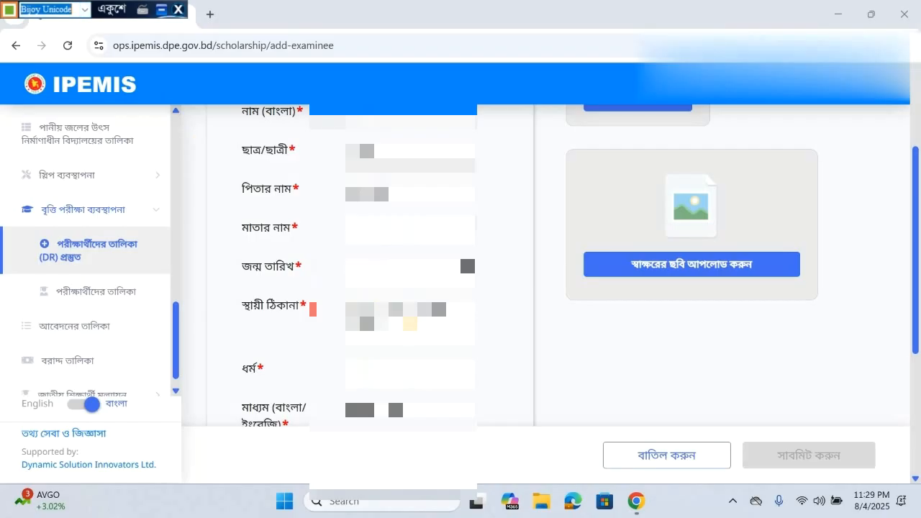
- Correct the post office part of the permanent address, removing the wrong characters and re-entering the text in Bangla
left_click(410, 323)
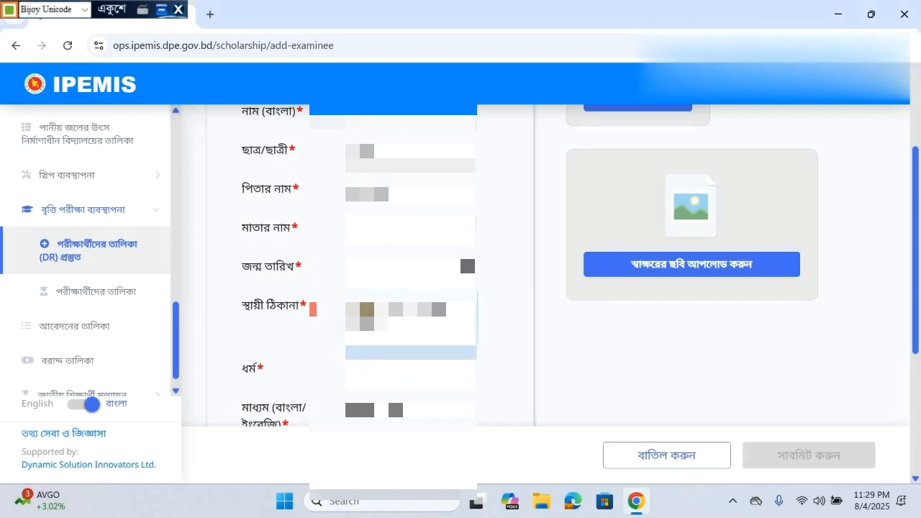
key("BackSpace")
key("BackSpace")
key("BackSpace")
key("BackSpace")
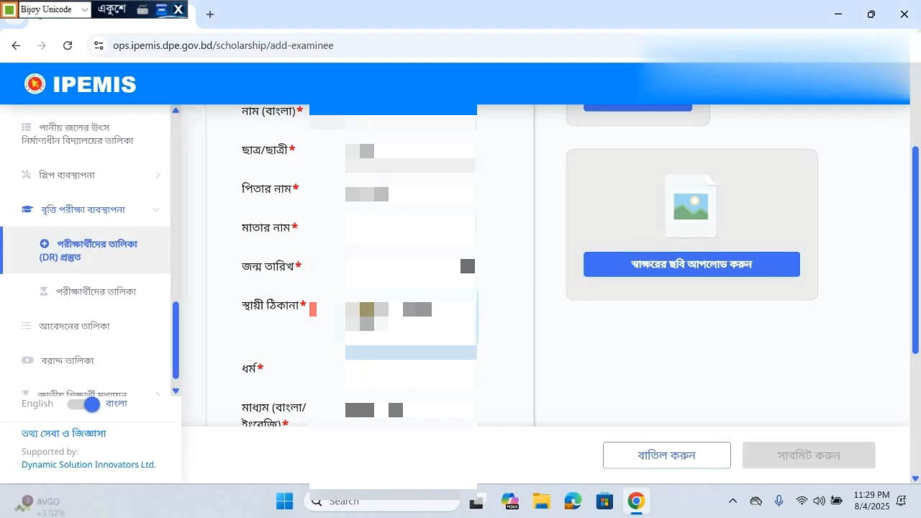
type(",")
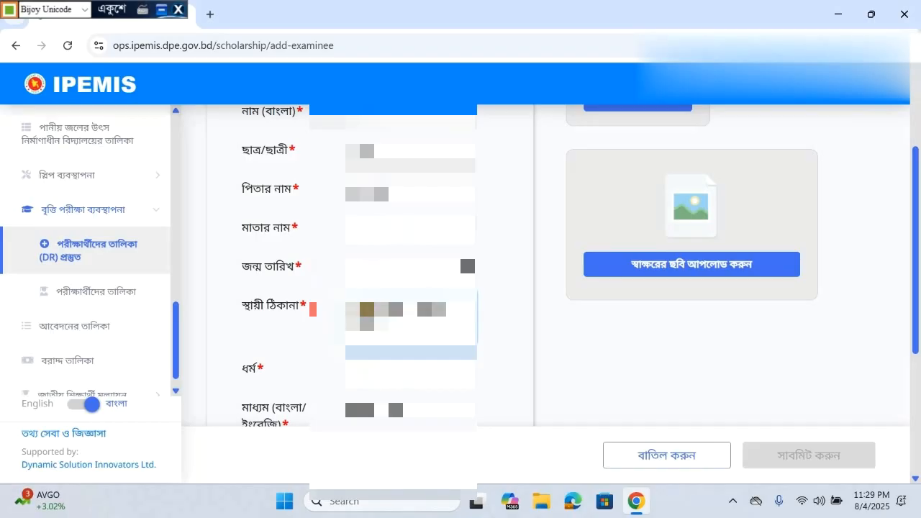
key("BackSpace")
key("BackSpace")
key("BackSpace")
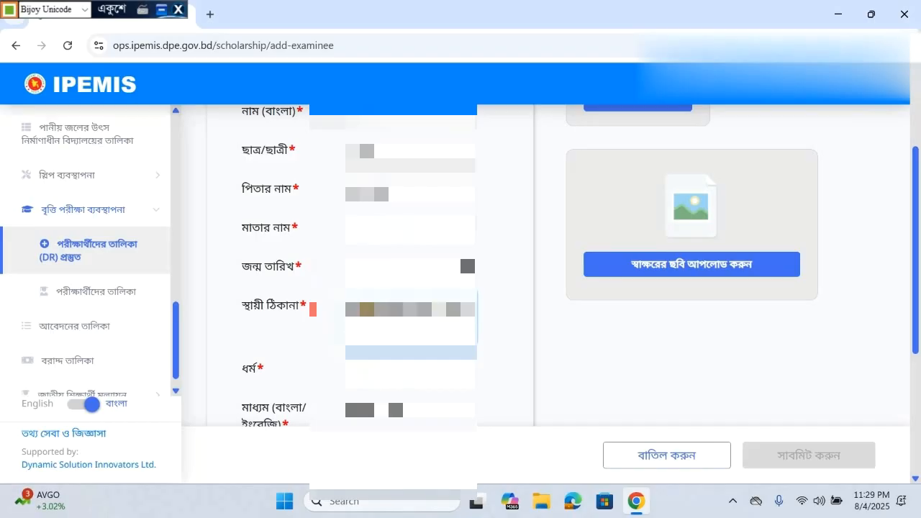
type("ডাক")
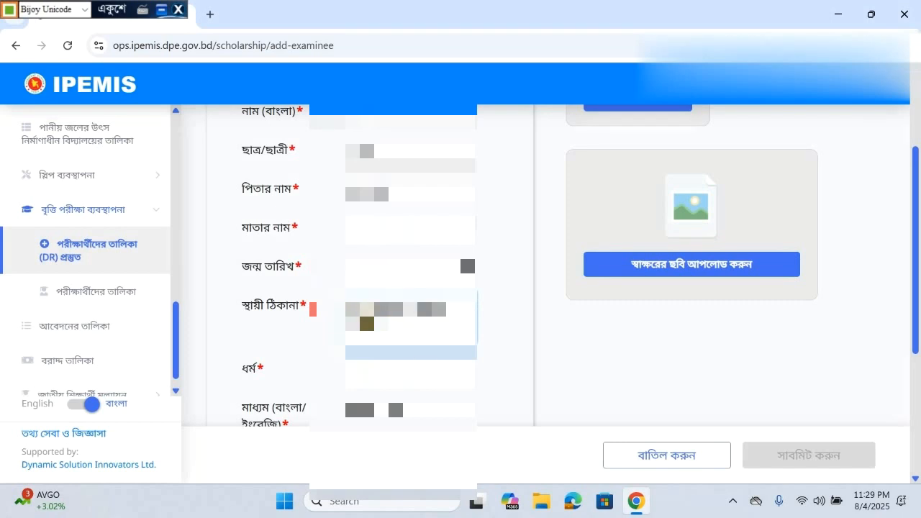
- Replace the whole permanent address text with the examinee's complete address
left_click(367, 309)
double_click(367, 309)
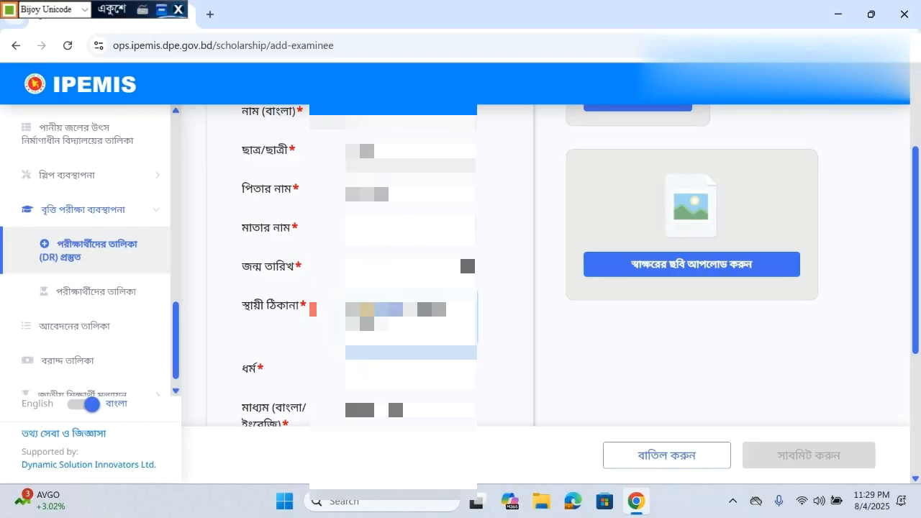
key("ctrl+a")
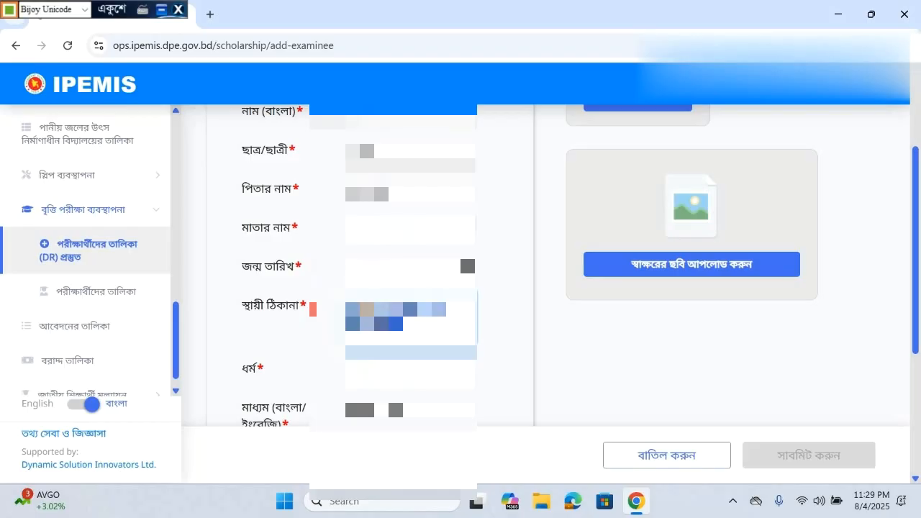
key("ctrl+v")
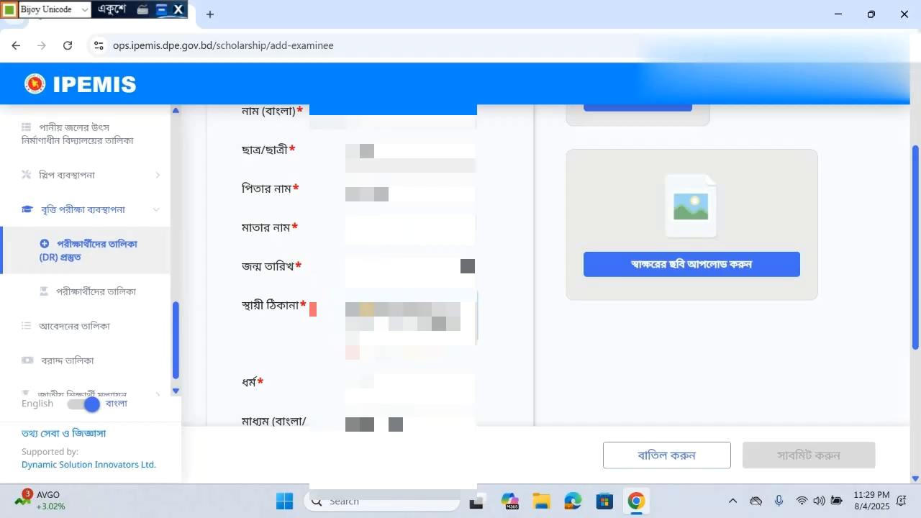
key("ctrl+z")
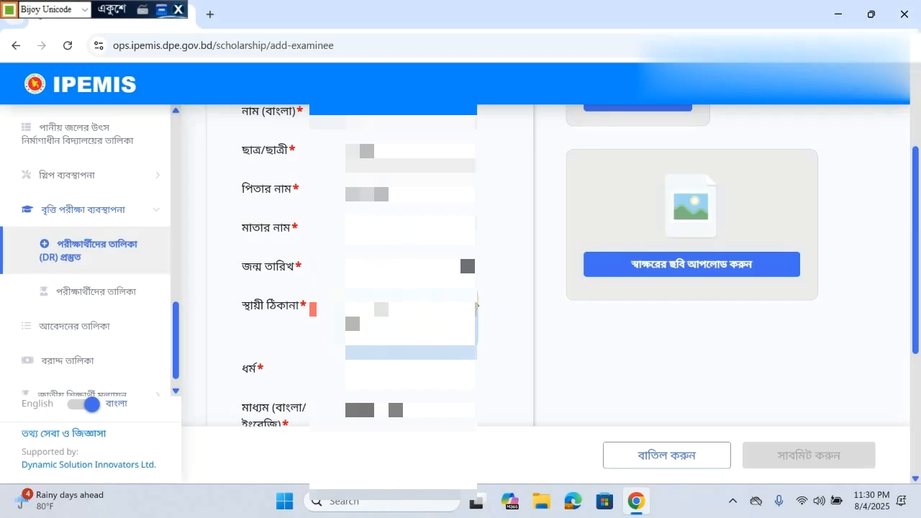
left_click_drag(472, 299, 472, 329)
left_click(472, 328)
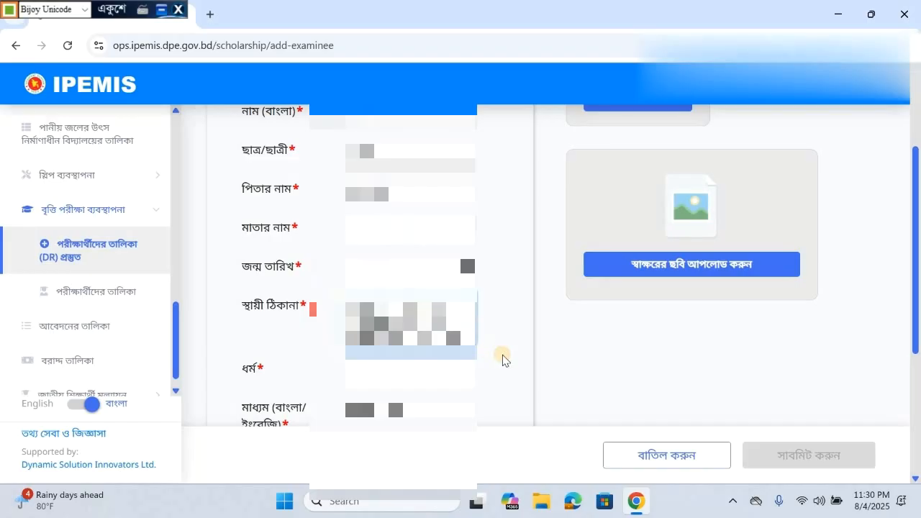
key("Tab")
- Choose the examinee's religion and the medium of instruction
left_click(470, 369)
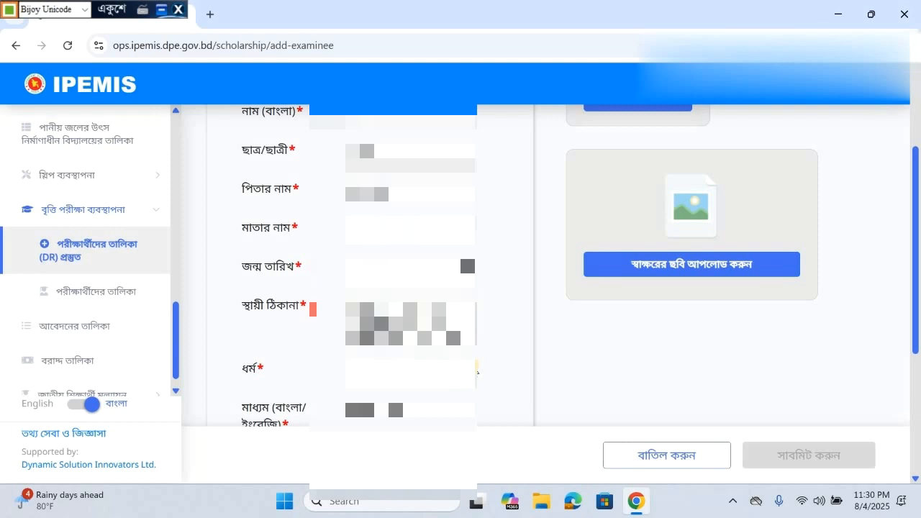
left_click(473, 368)
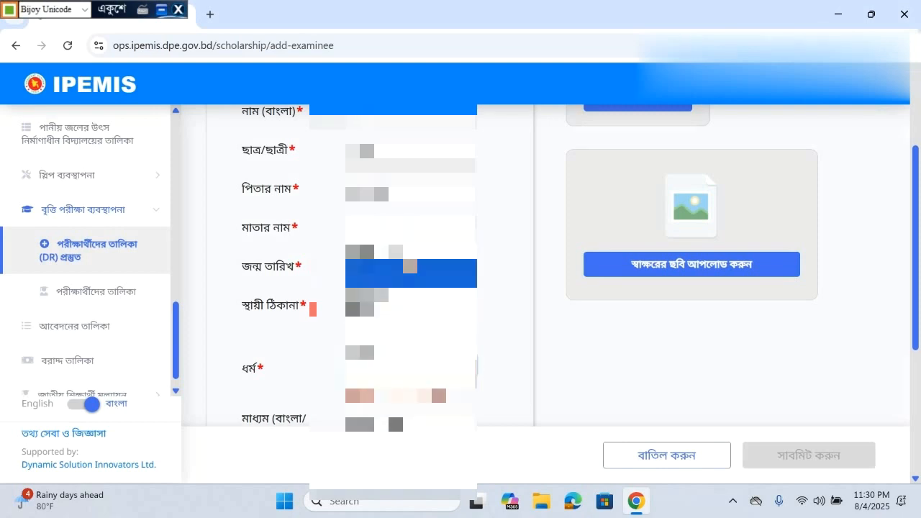
left_click(411, 273)
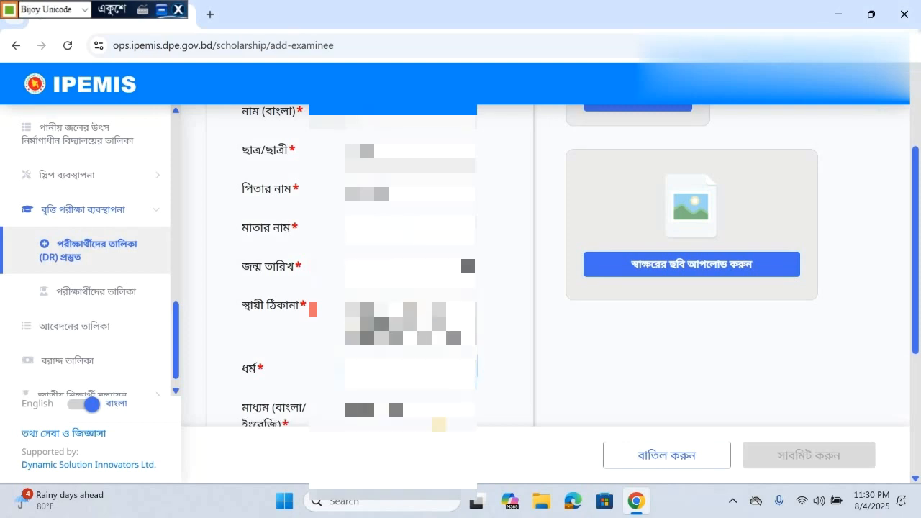
left_click(467, 403)
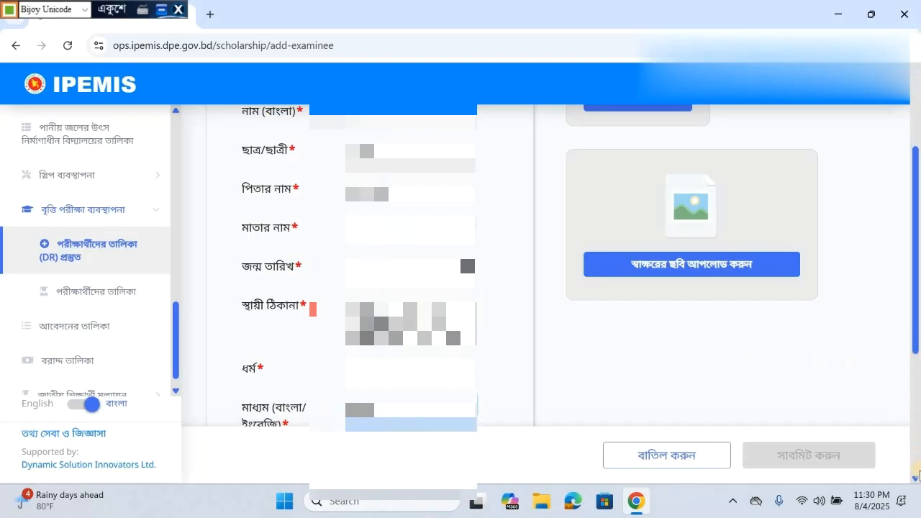
- Enter 80 as the average mark obtained, using the English keyboard layout
left_click(916, 479)
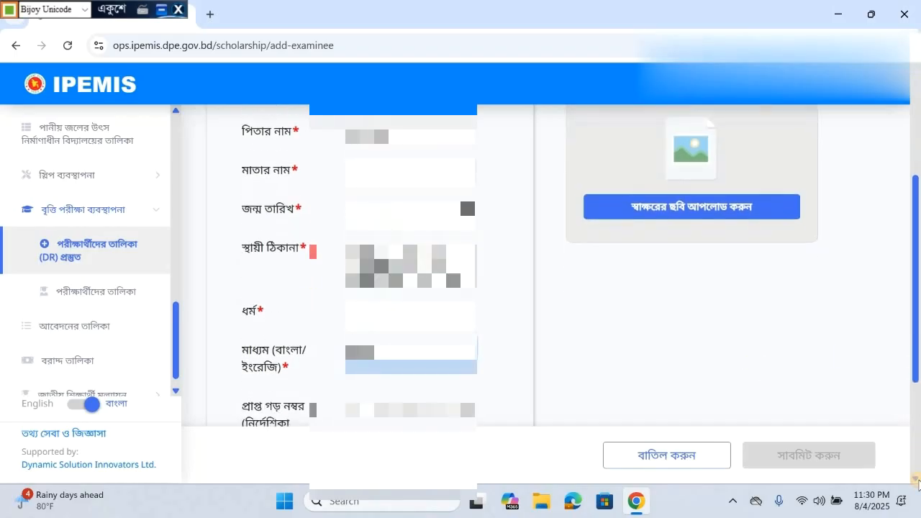
left_click(916, 479)
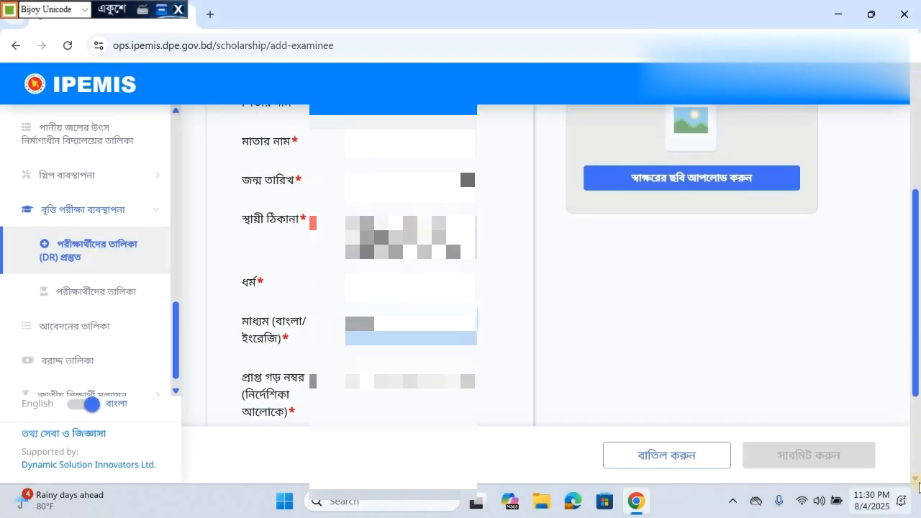
left_click(915, 479)
left_click(916, 479)
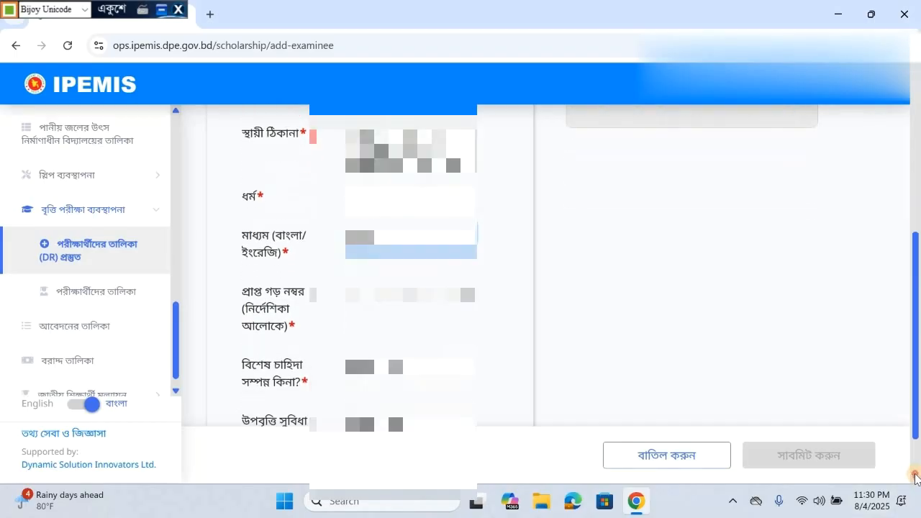
scroll(438, 181, "down", 1)
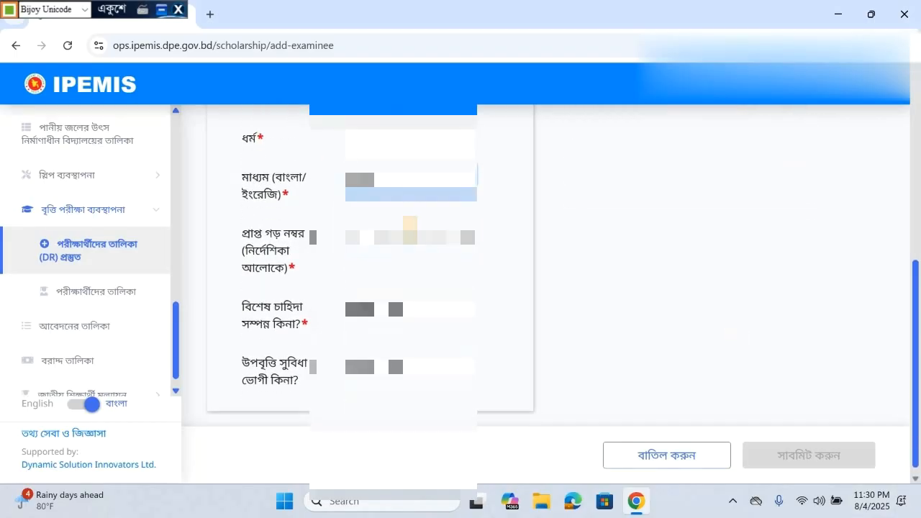
left_click(410, 230)
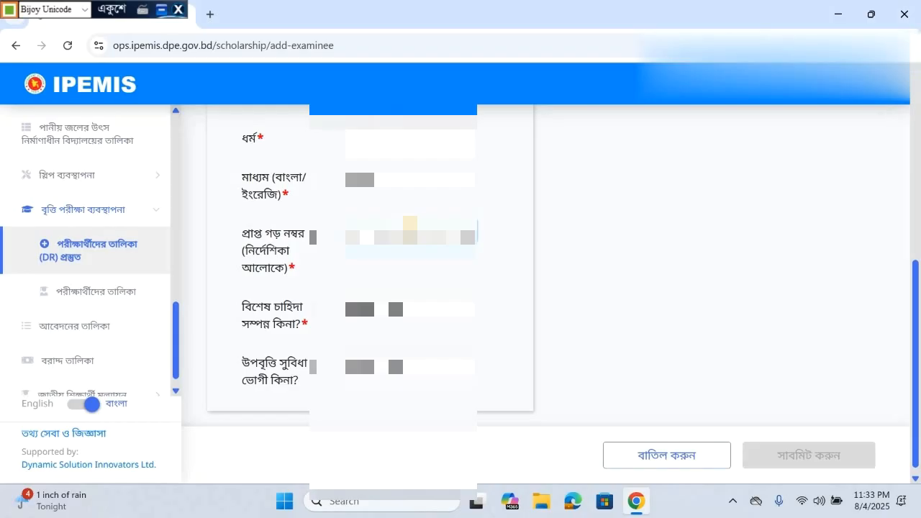
type("80")
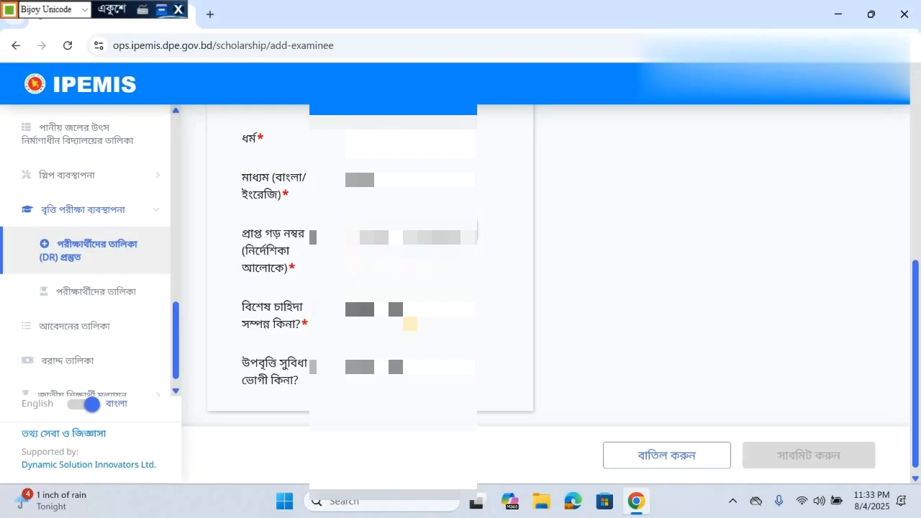
key("ctrl+alt+v")
type("80")
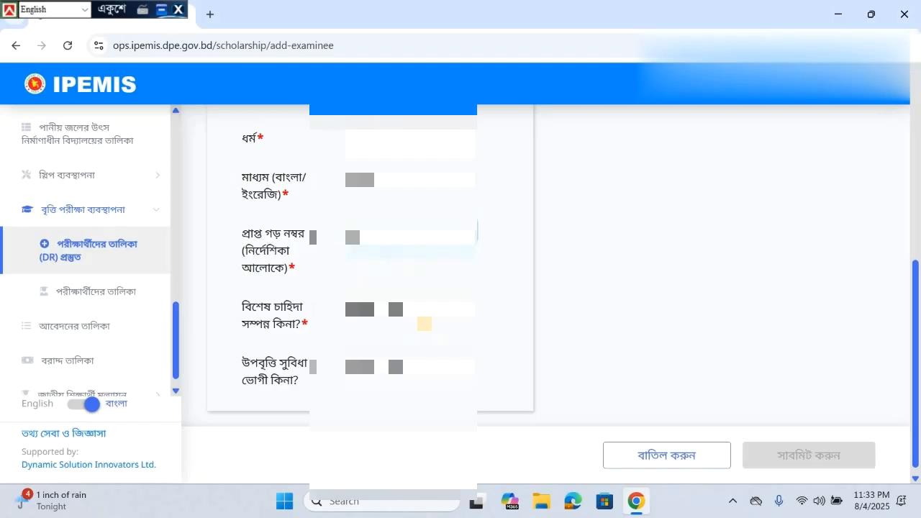
left_click(508, 272)
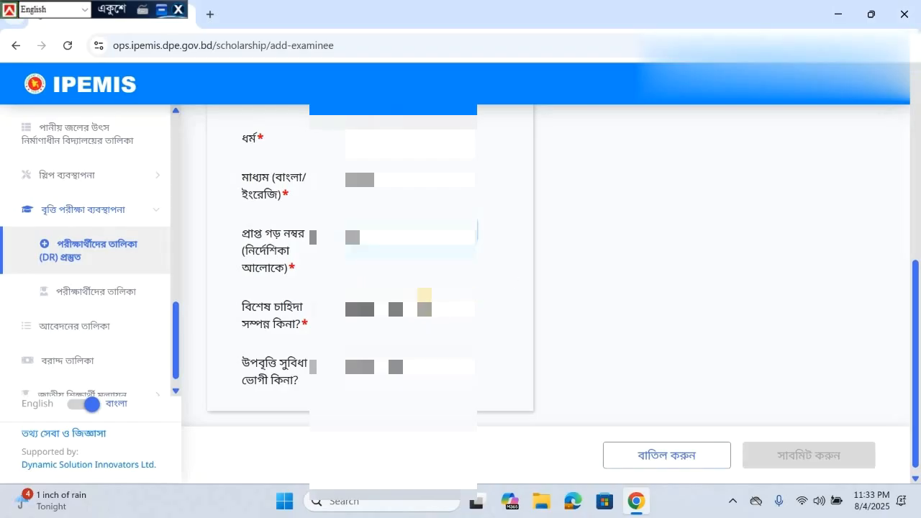
- Choose the examinee's special-needs status and whether the examinee receives the stipend benefit
left_click(424, 314)
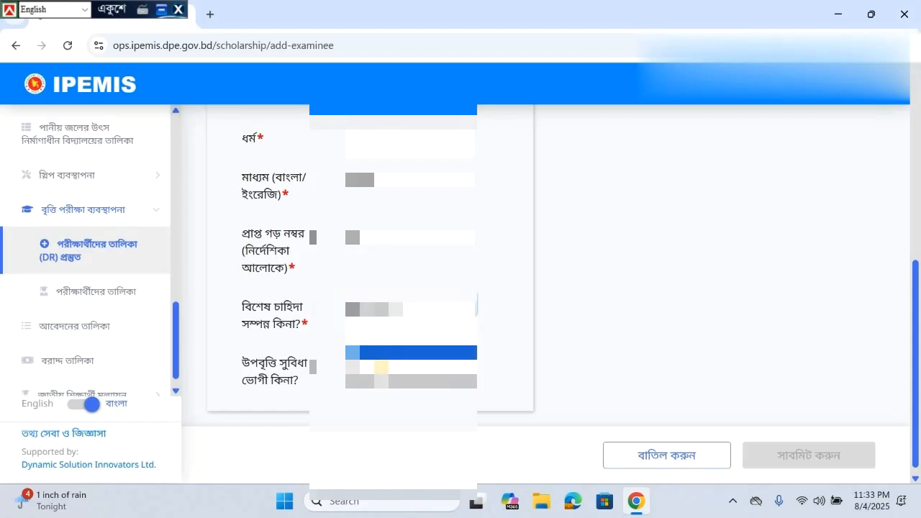
left_click(381, 367)
left_click(381, 367)
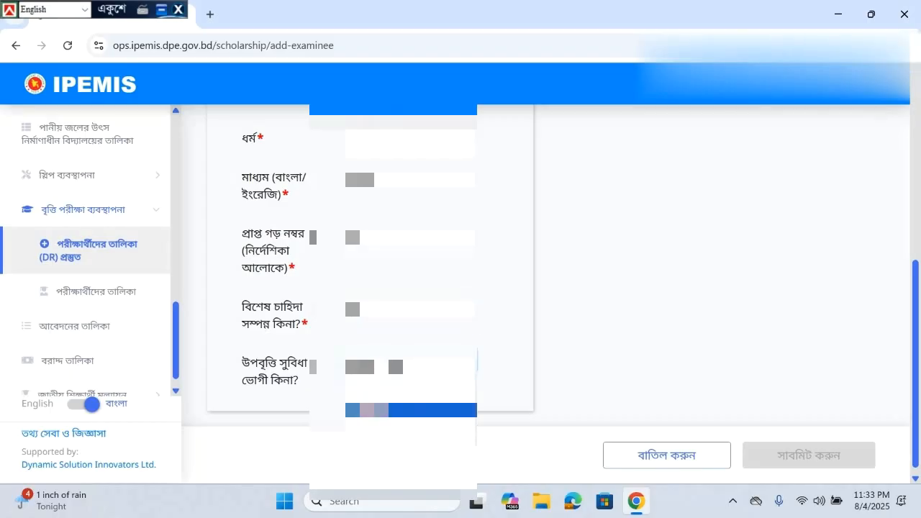
left_click(374, 411)
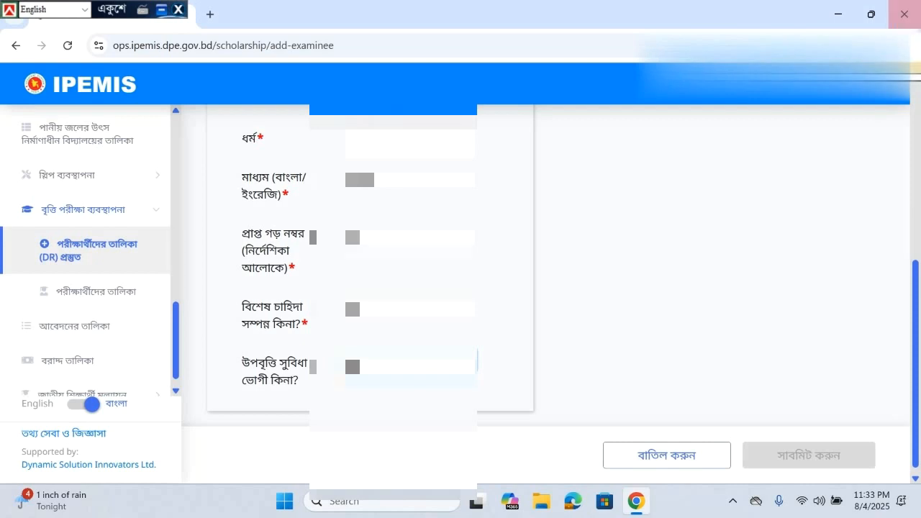
- Upload the examinee's photo, choosing the 664 x 846 portrait image in the stipend exam 25 folder
scroll(360, 266, "up", 1)
scroll(362, 175, "up", 4)
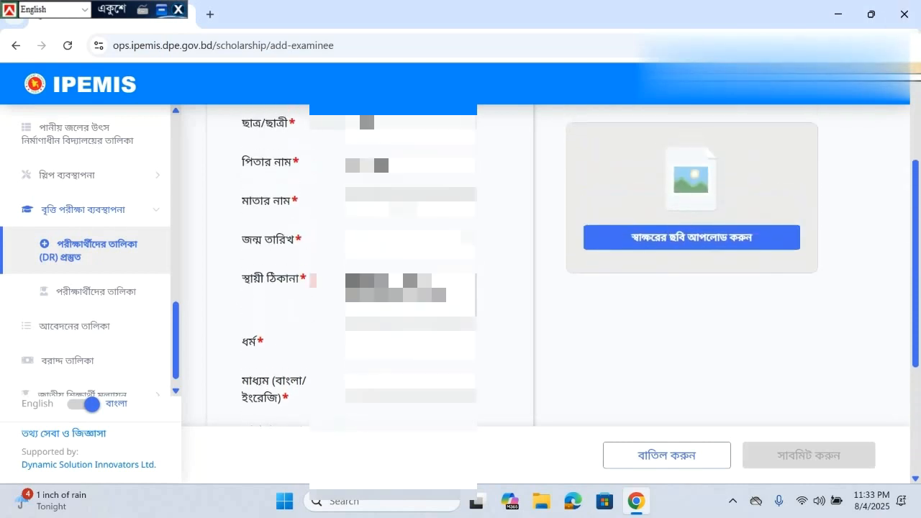
scroll(503, 266, "up", 2)
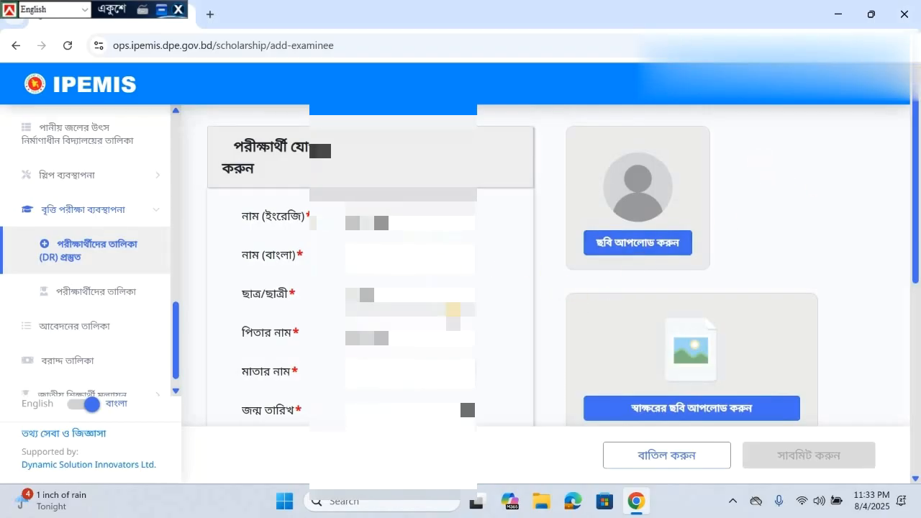
left_click(633, 241)
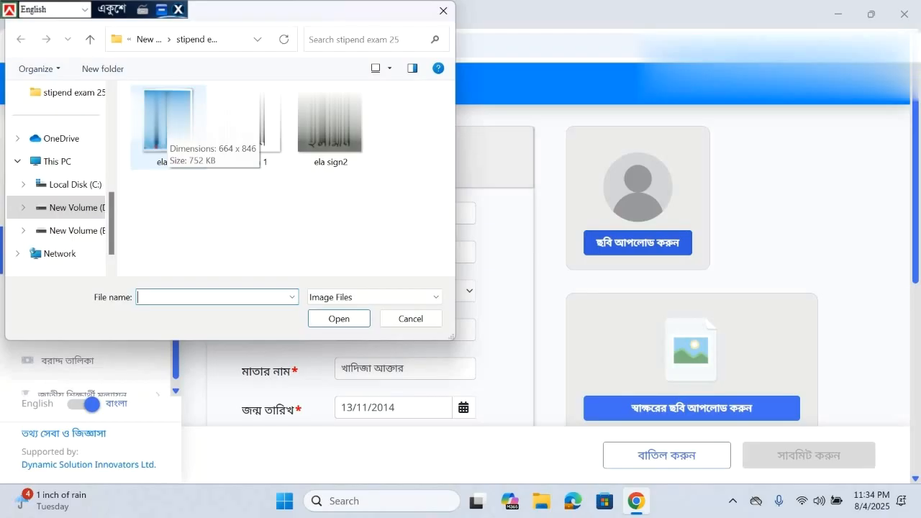
double_click(163, 130)
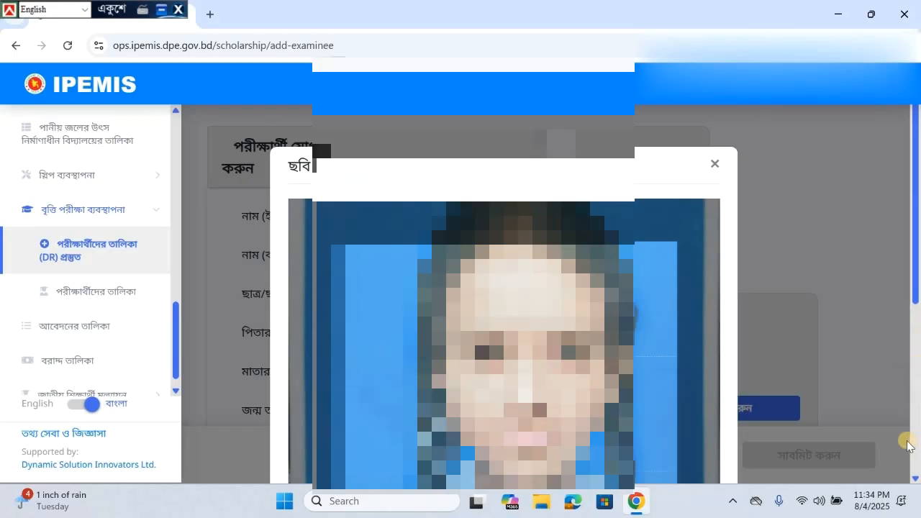
- Examine the whole uploaded photo and its crop area in the photo dialog
left_click(916, 479)
left_click(916, 480)
left_click(916, 479)
left_click(916, 479)
left_click(916, 480)
left_click(916, 479)
left_click(916, 479)
left_click(916, 479)
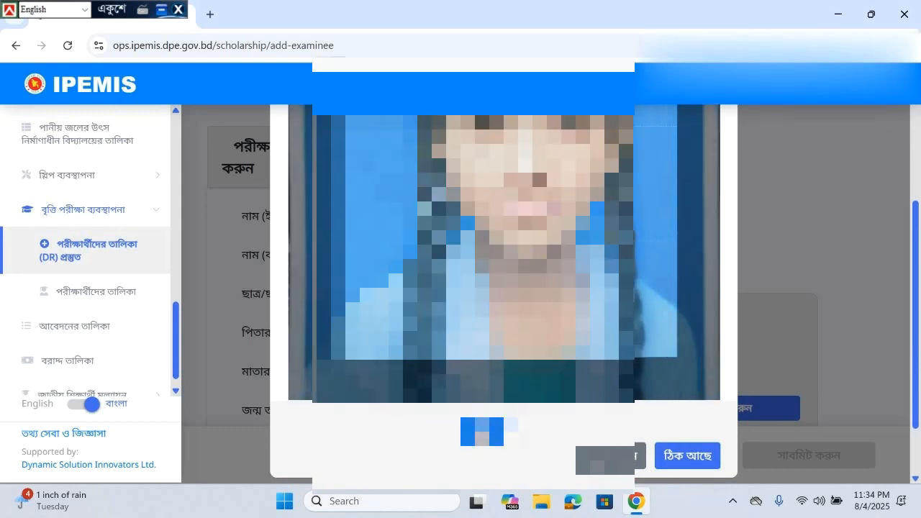
left_click(917, 116)
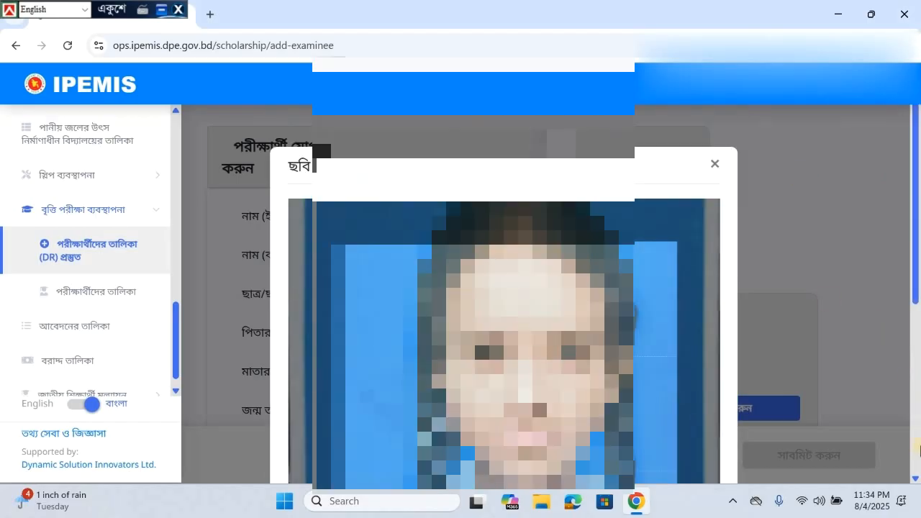
- Adjust the crop area upward to frame the examinee's whole head and accept the cropped photo
scroll(912, 476, "down", 3)
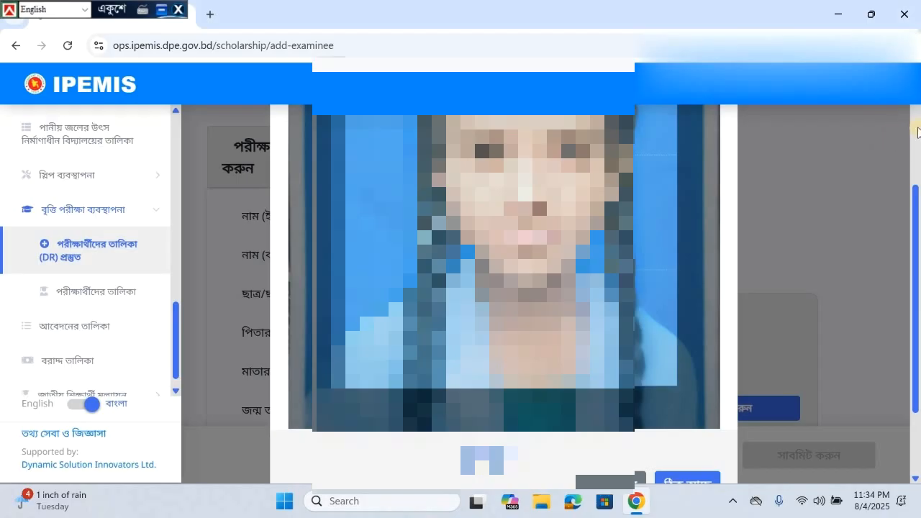
scroll(672, 269, "up", 3)
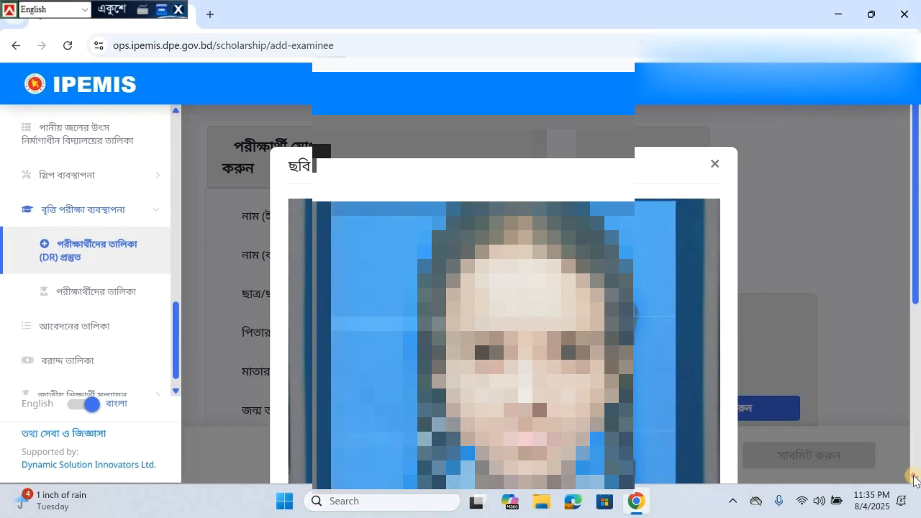
scroll(913, 479, "down", 4)
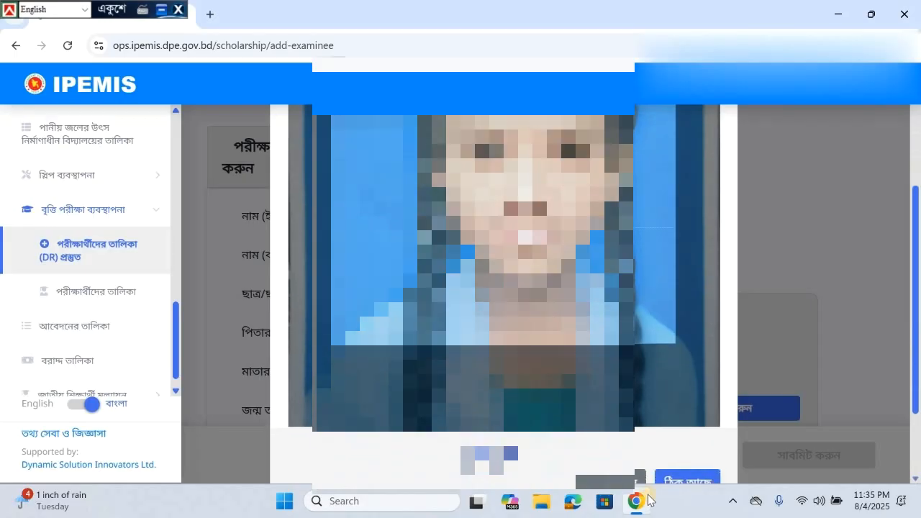
left_click(692, 465)
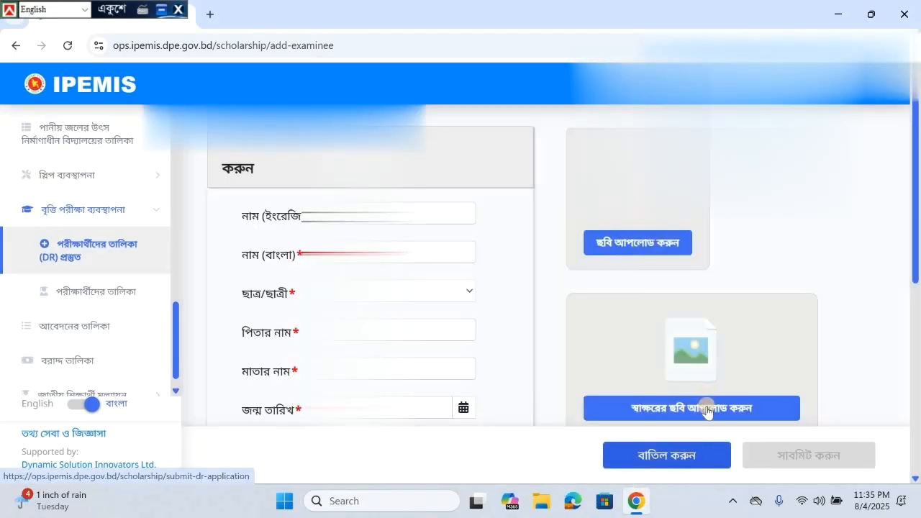
- Upload the examinee's signature image from the stipend exam 25 folder and zoom it out in the crop dialog
left_click(705, 406)
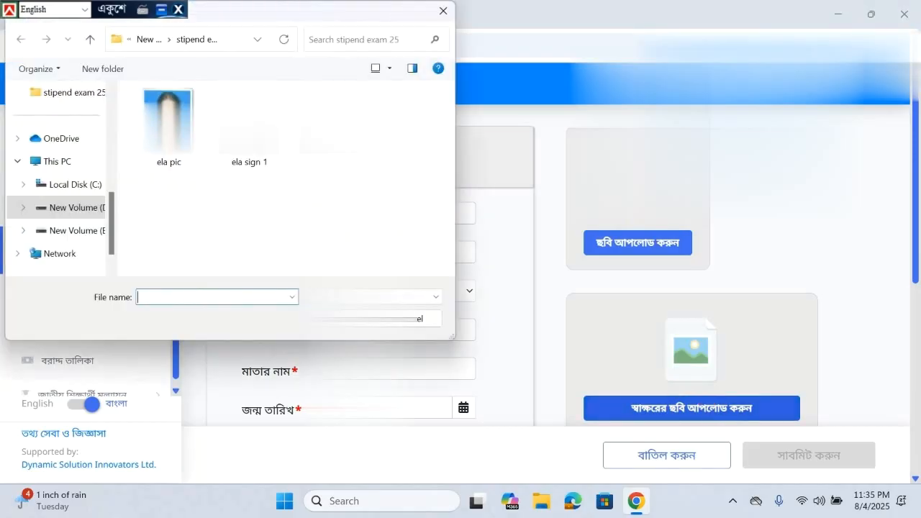
double_click(329, 123)
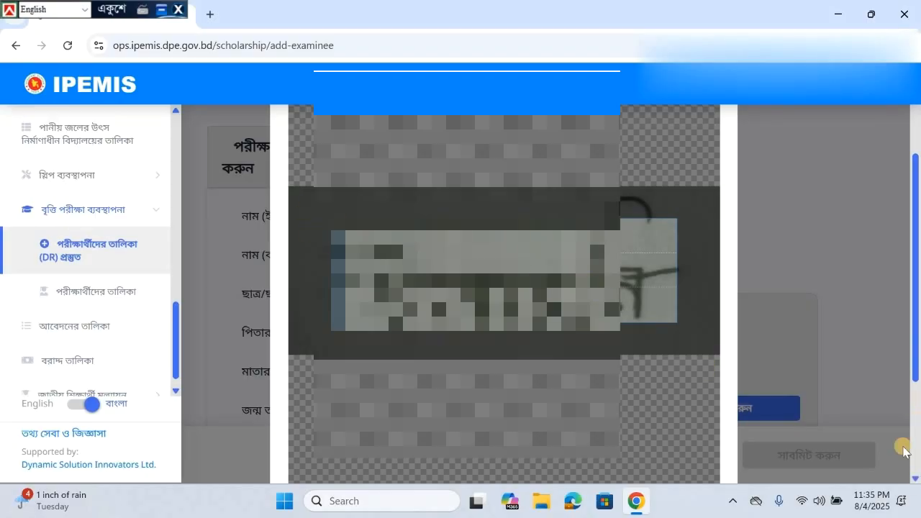
left_click(916, 479)
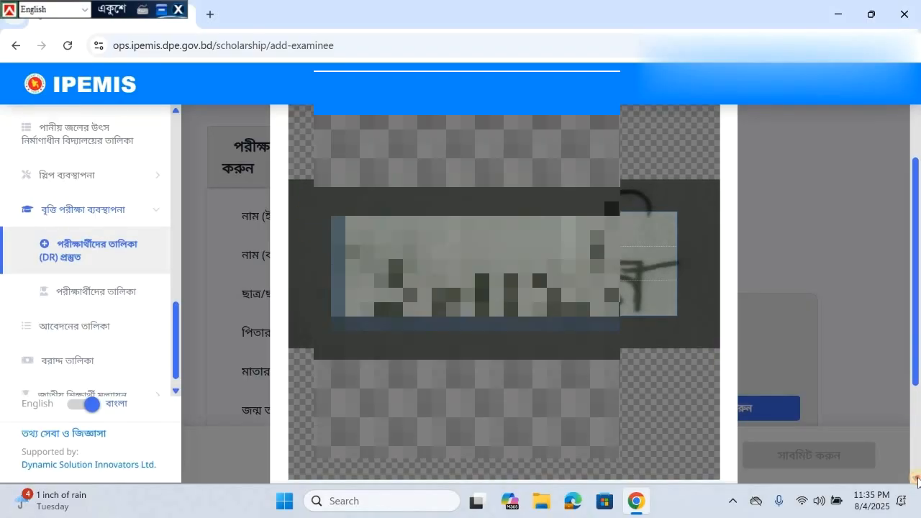
left_click(482, 408)
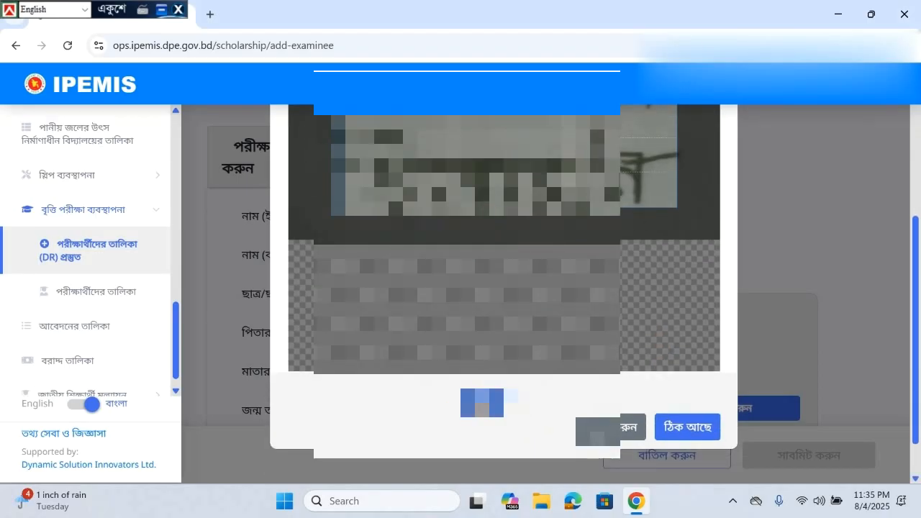
left_click(482, 408)
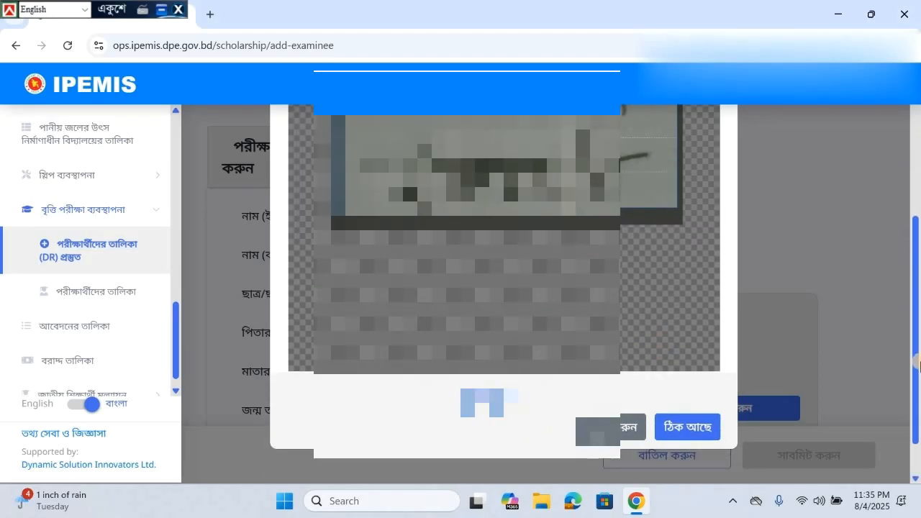
- Zoom the signature image out further, shift the crop area slightly upward over the signature and accept the crop
left_click(918, 108)
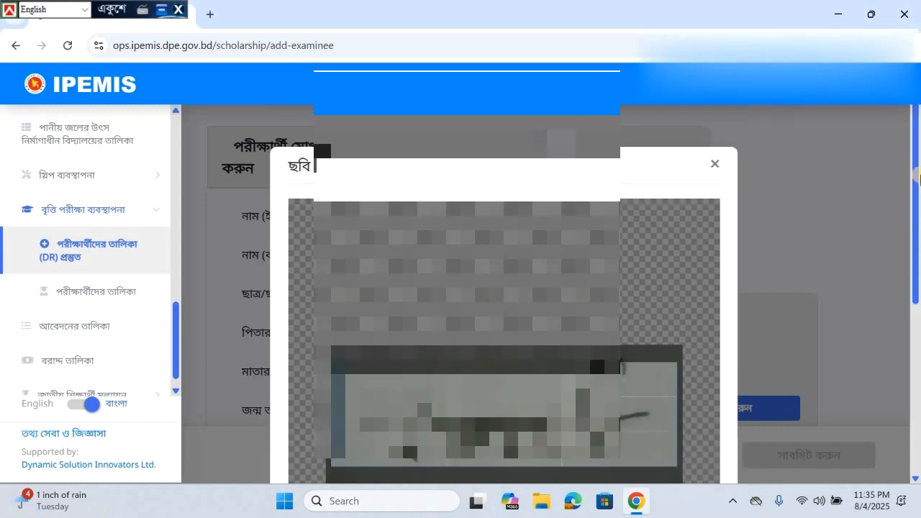
left_click(914, 478)
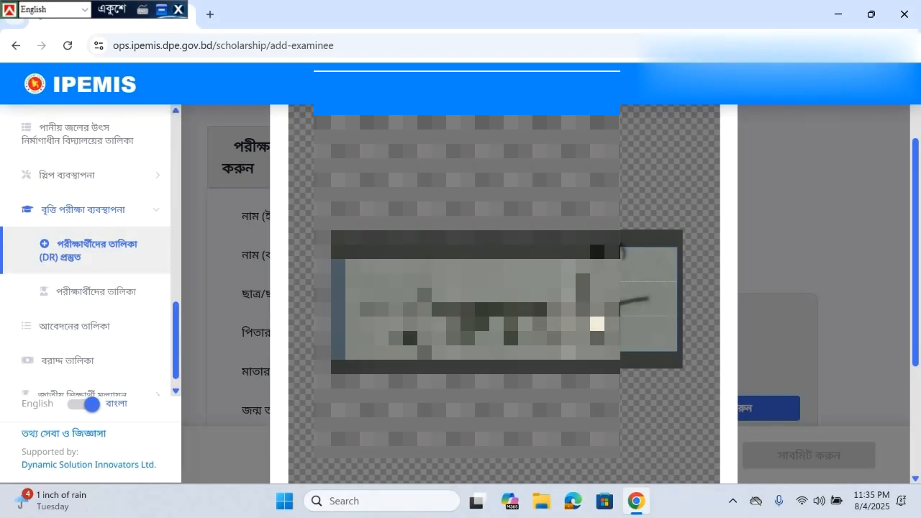
left_click_drag(597, 319, 598, 316)
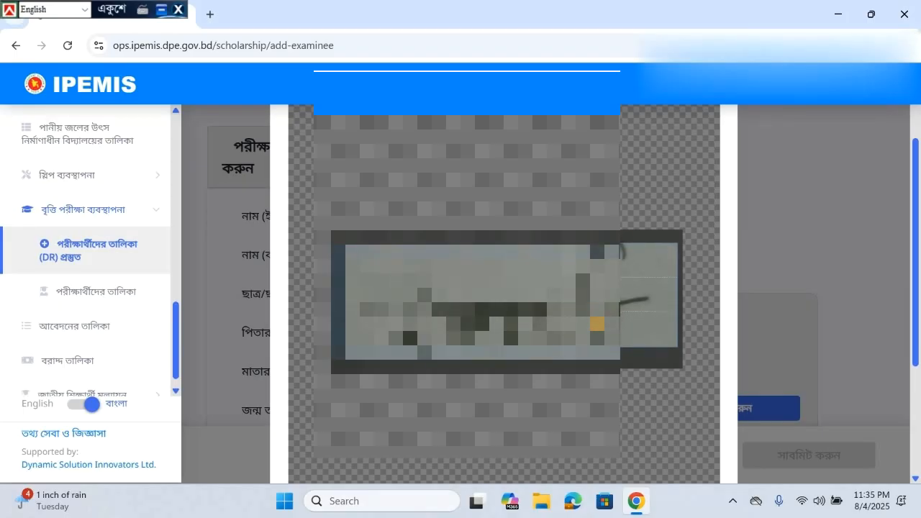
left_click(916, 479)
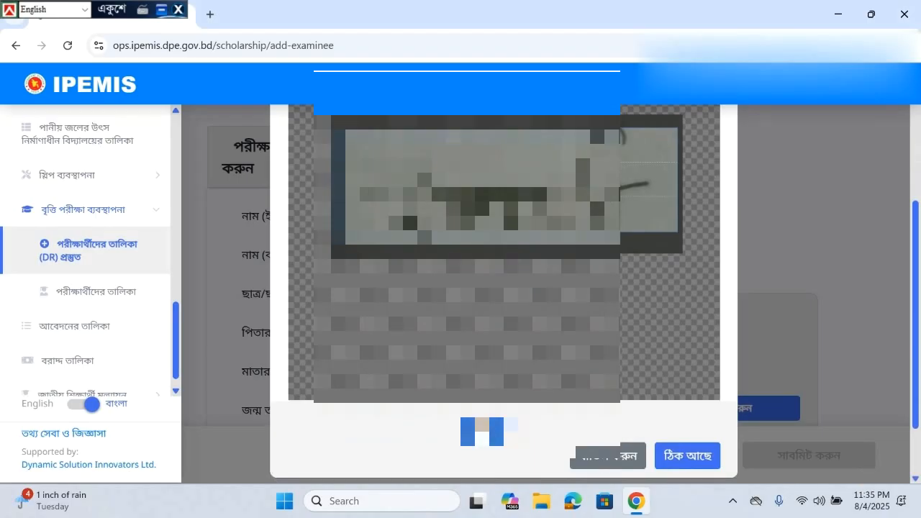
left_click(483, 430)
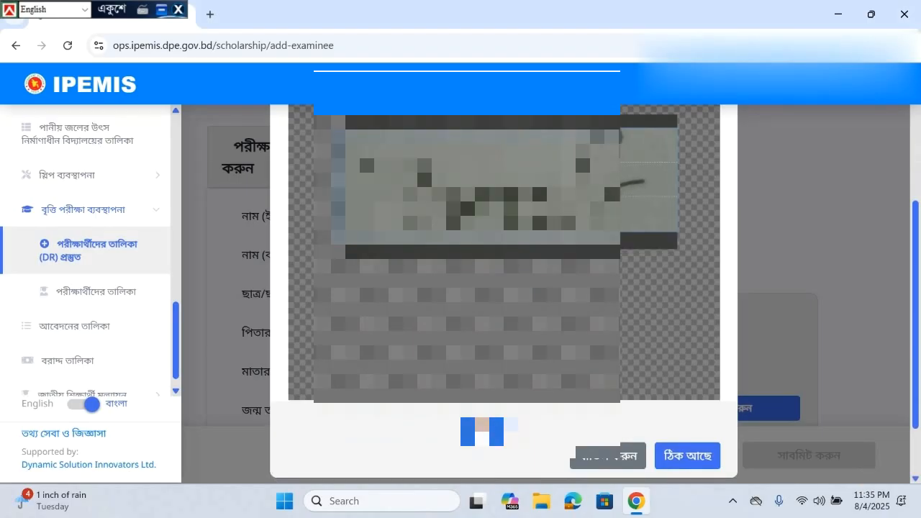
left_click(539, 198)
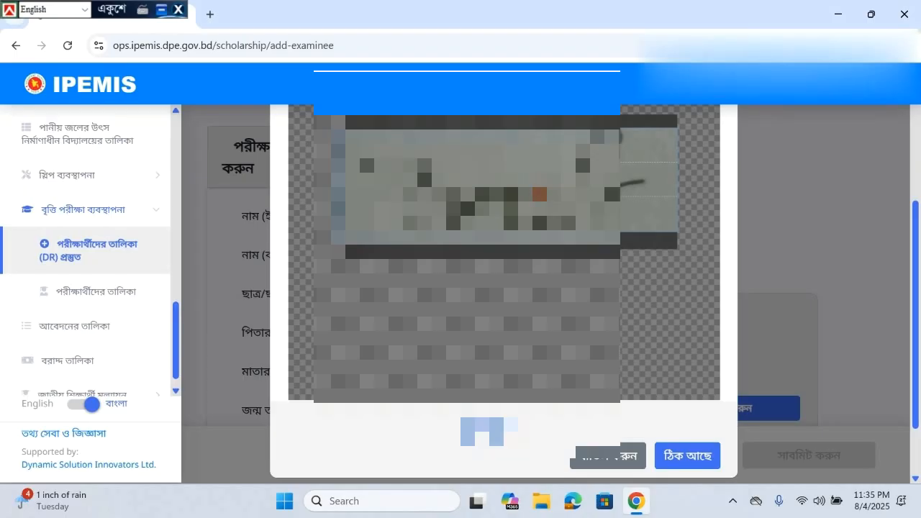
left_click_drag(540, 194, 539, 192)
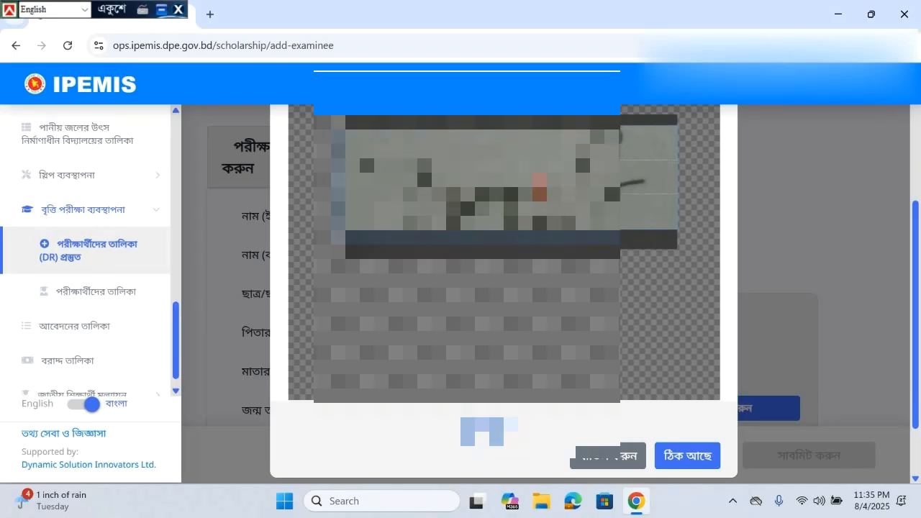
left_click(683, 462)
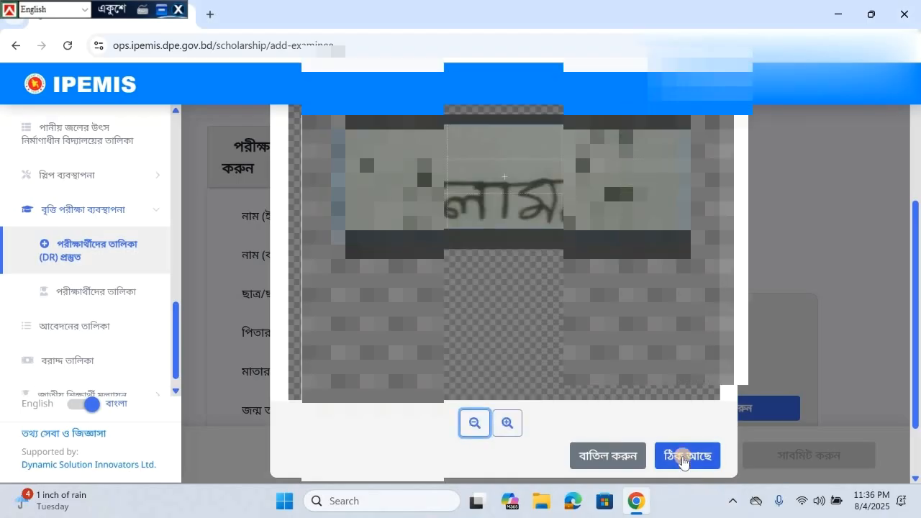
- Review the completed examinee form with its photo and signature from start to end and submit it
scroll(918, 478, "down", 3)
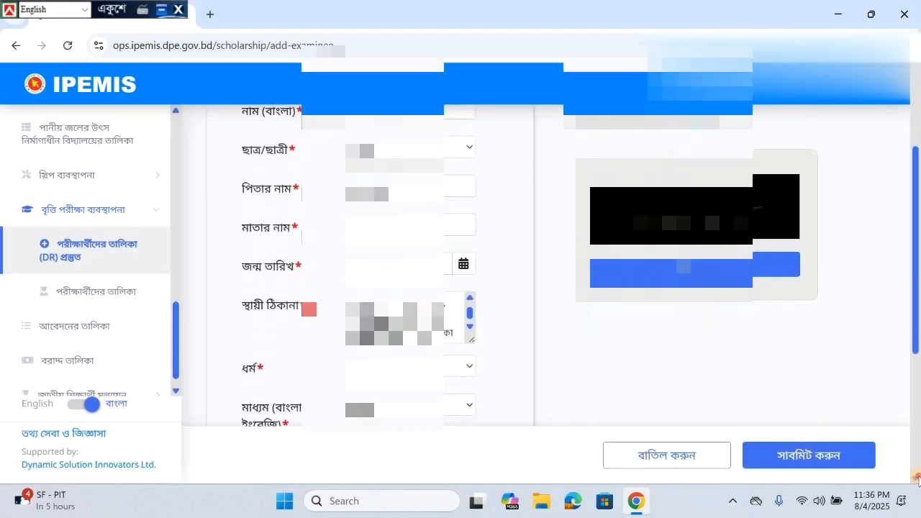
scroll(918, 477, "down", 2)
scroll(917, 478, "down", 2)
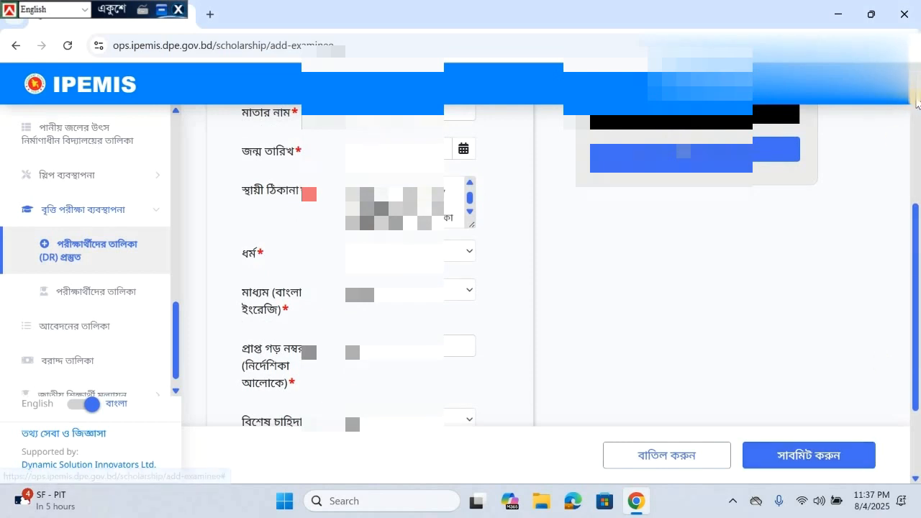
scroll(917, 104, "up", 4)
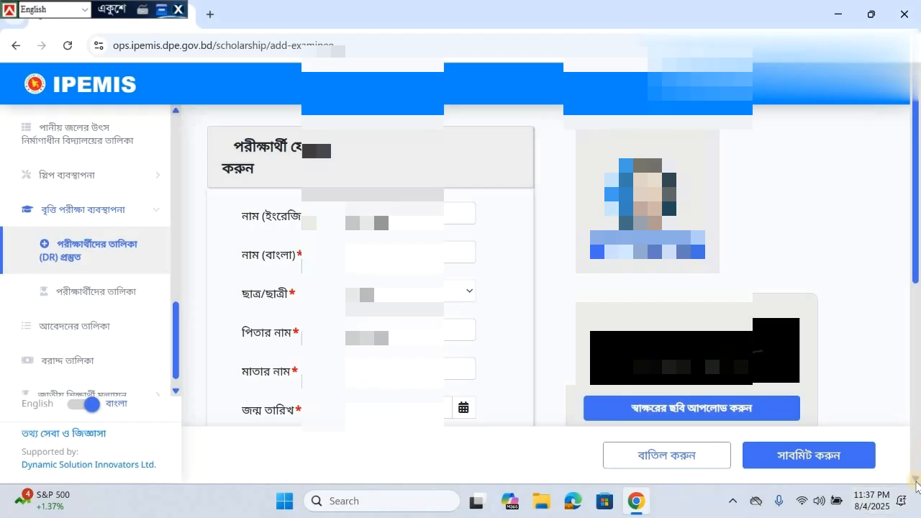
scroll(916, 485, "down", 5)
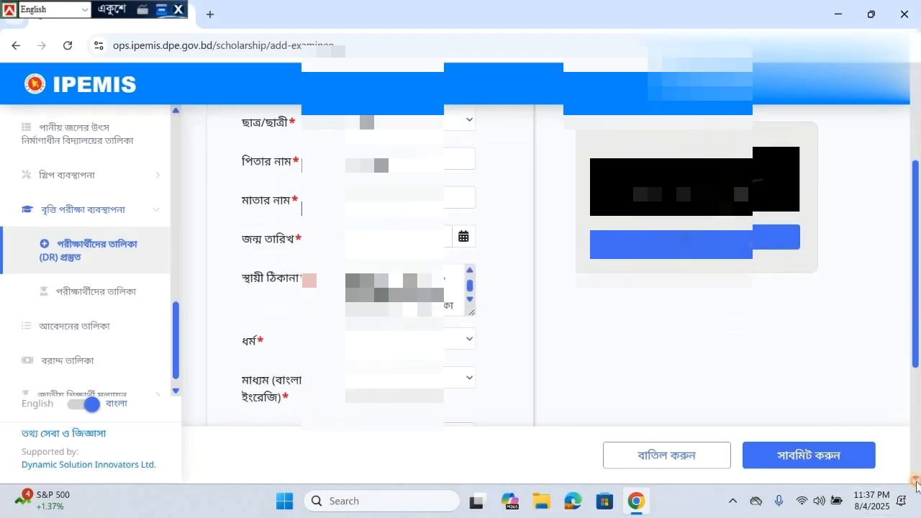
scroll(916, 481, "down", 1)
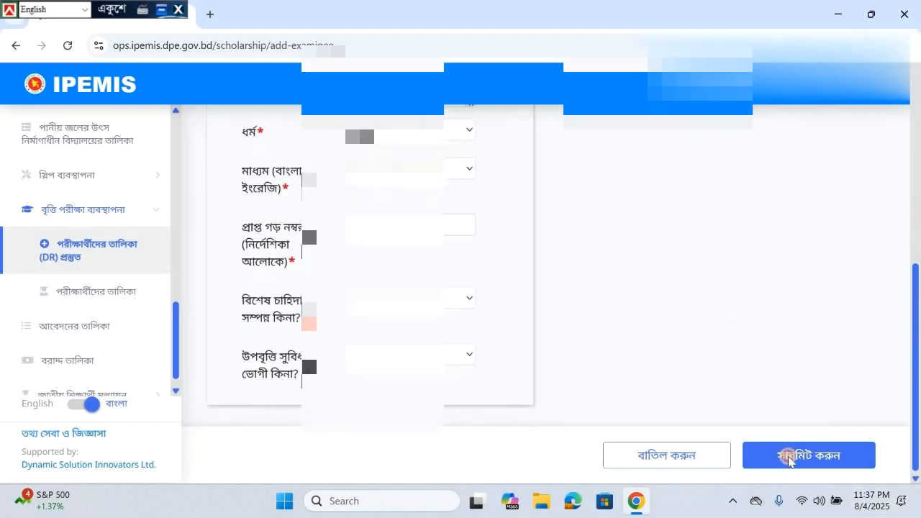
left_click(795, 456)
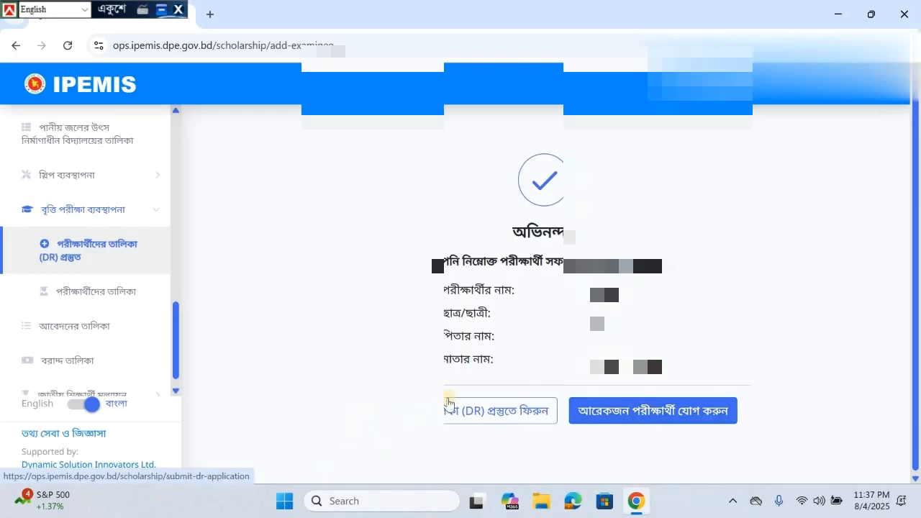
- Return to the examinee list (DR) preparation page and review the added examinee's entry in the list
left_click(512, 410)
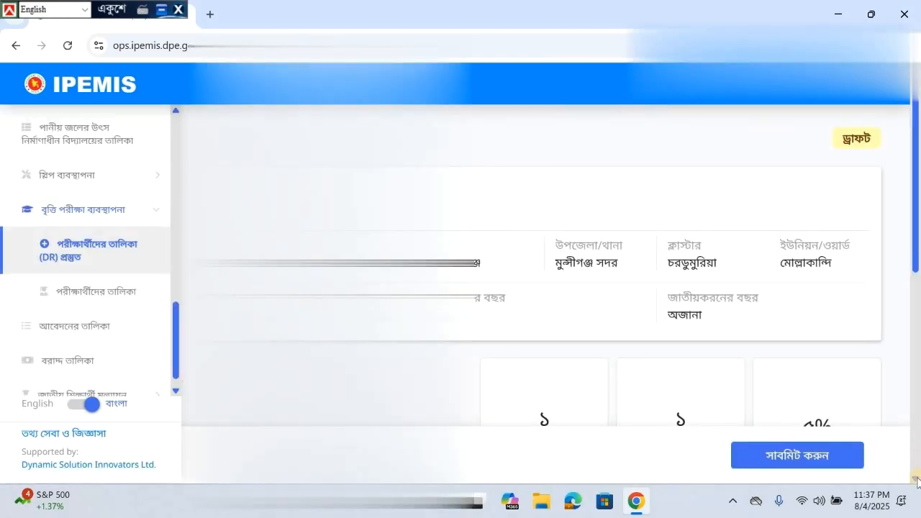
scroll(916, 479, "down", 9)
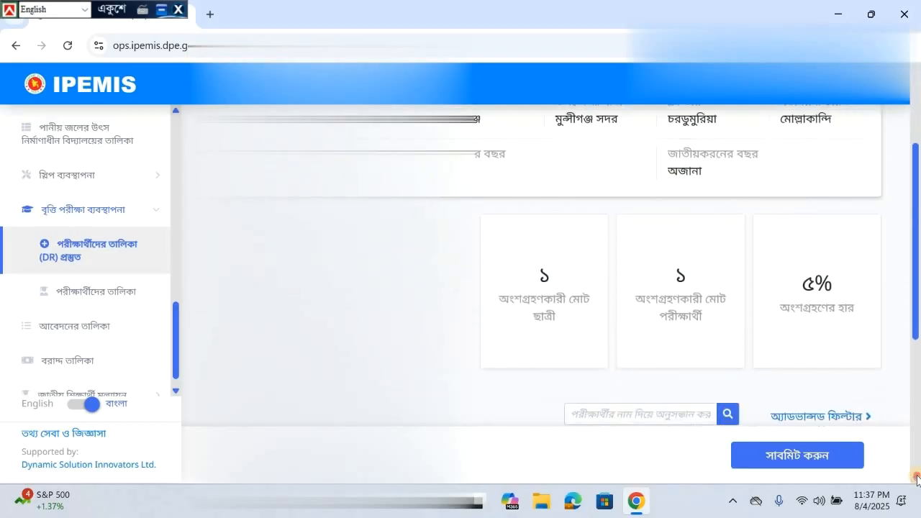
scroll(917, 479, "down", 2)
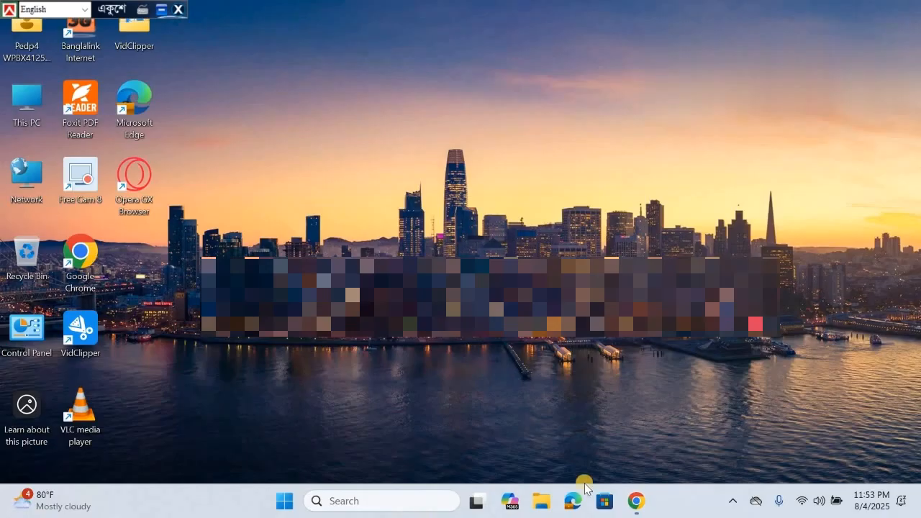
left_click(650, 502)
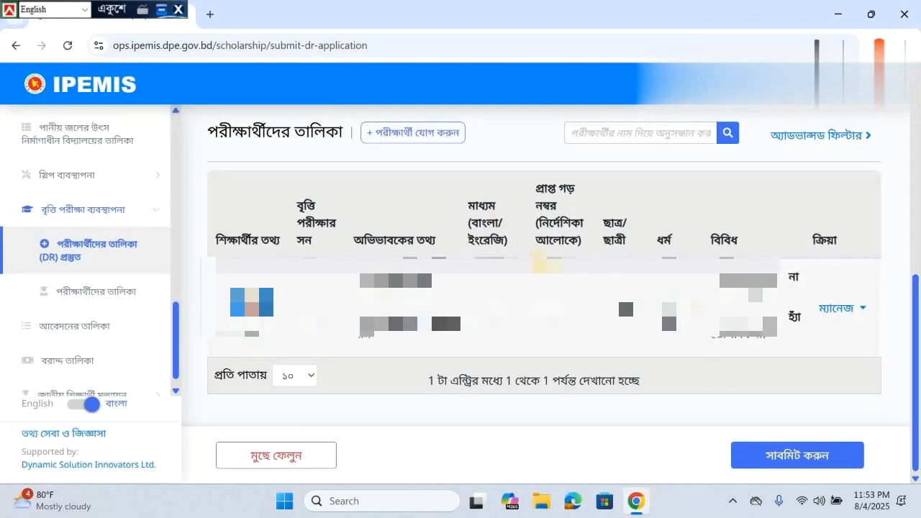
left_click(387, 134)
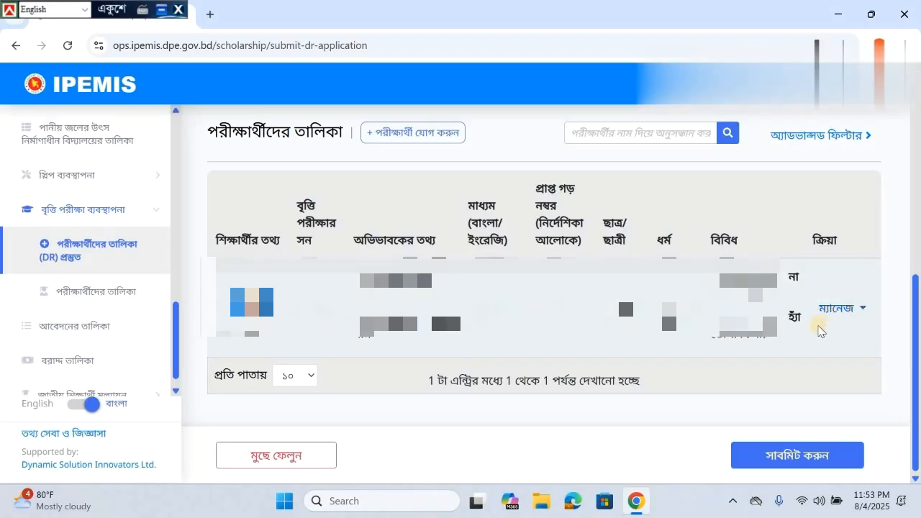
- View the added examinee's full profile, including photo, signature and details, and return to the DR preparation page
left_click(820, 329)
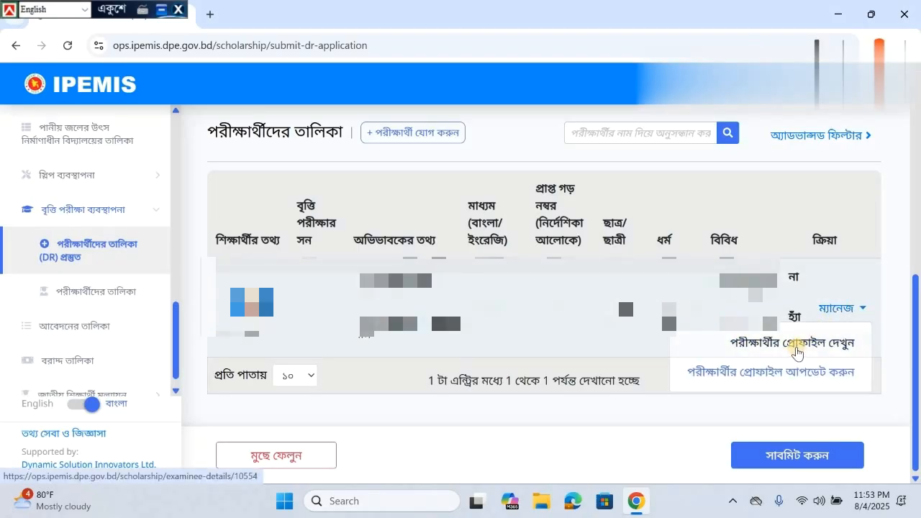
left_click(796, 345)
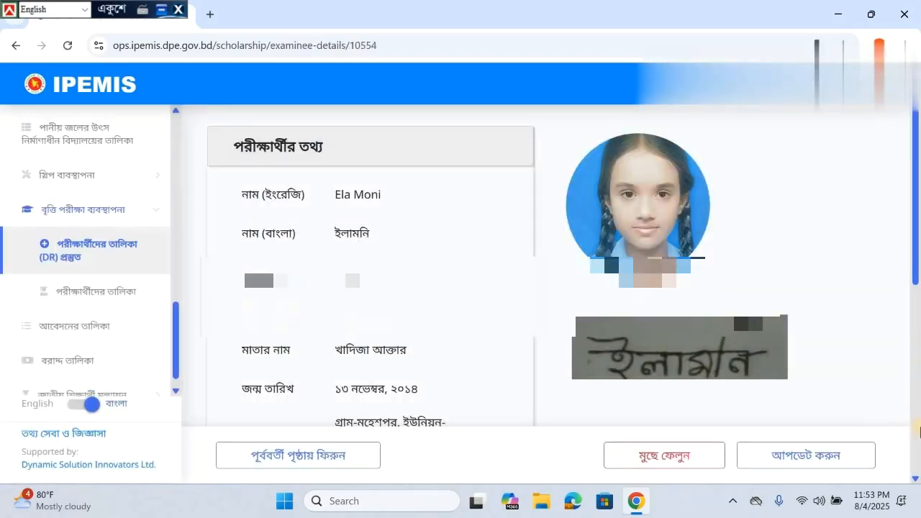
scroll(917, 457, "down", 5)
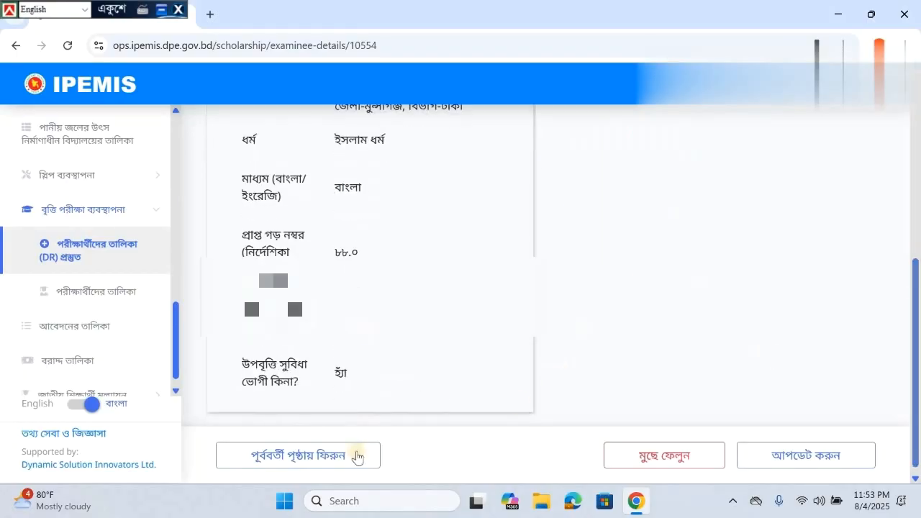
left_click(312, 456)
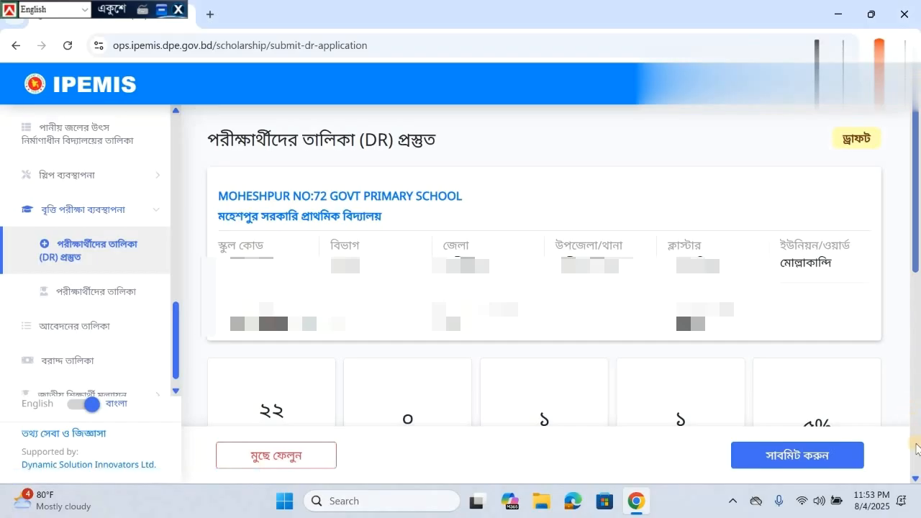
- Open the added examinee's profile update form from the examinee list and check the special-needs field's options
scroll(827, 395, "down", 4)
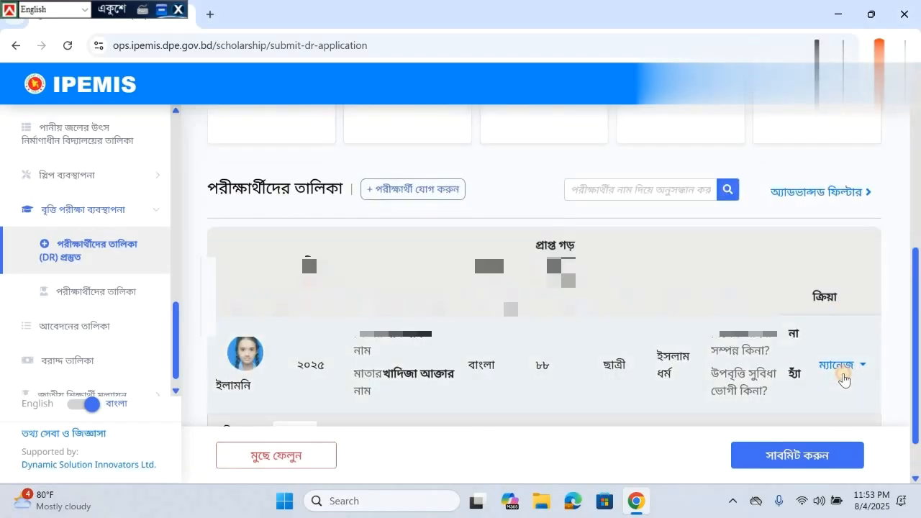
left_click(843, 374)
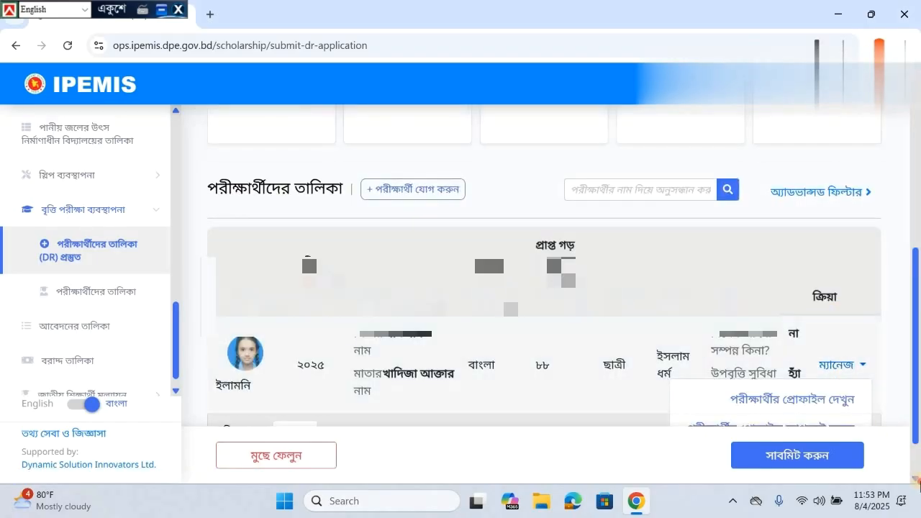
scroll(815, 413, "down", 2)
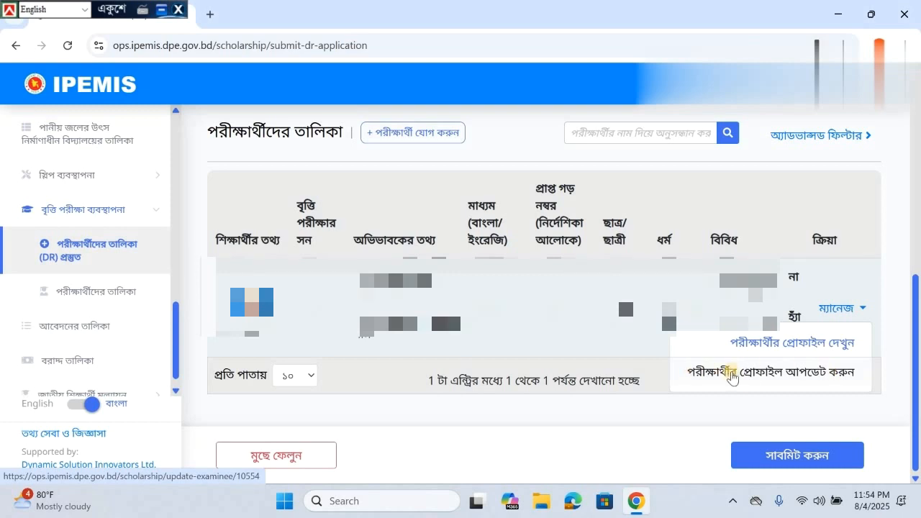
left_click(827, 373)
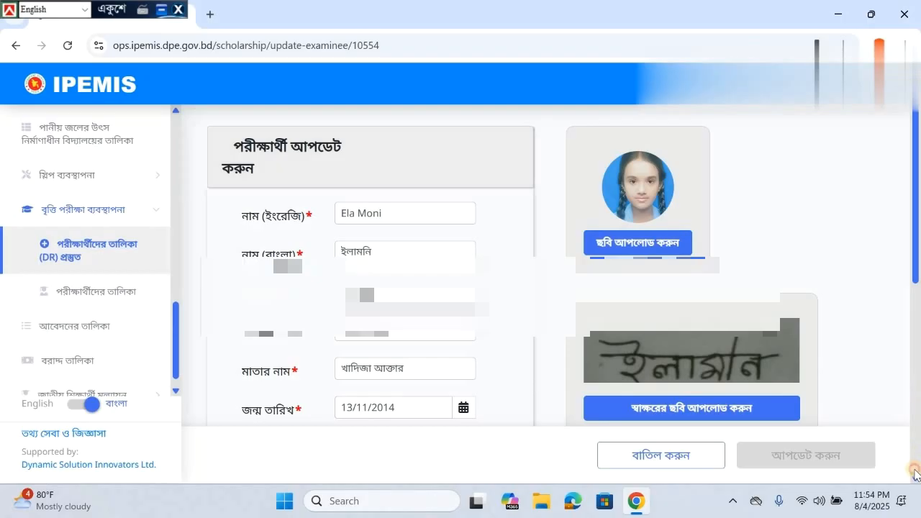
scroll(461, 230, "down", 5)
left_click(407, 320)
left_click(885, 352)
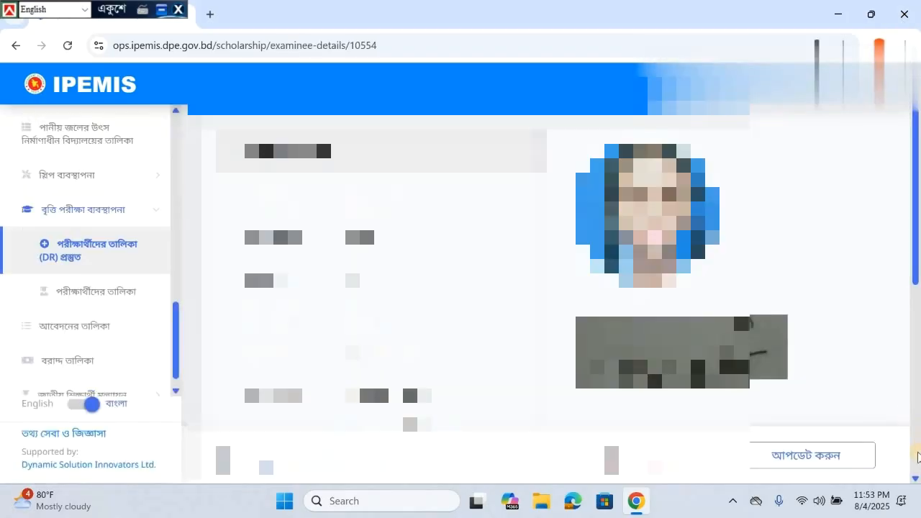
- Review the added examinee's profile details through to the end and return to the DR preparation page
scroll(918, 456, "down", 4)
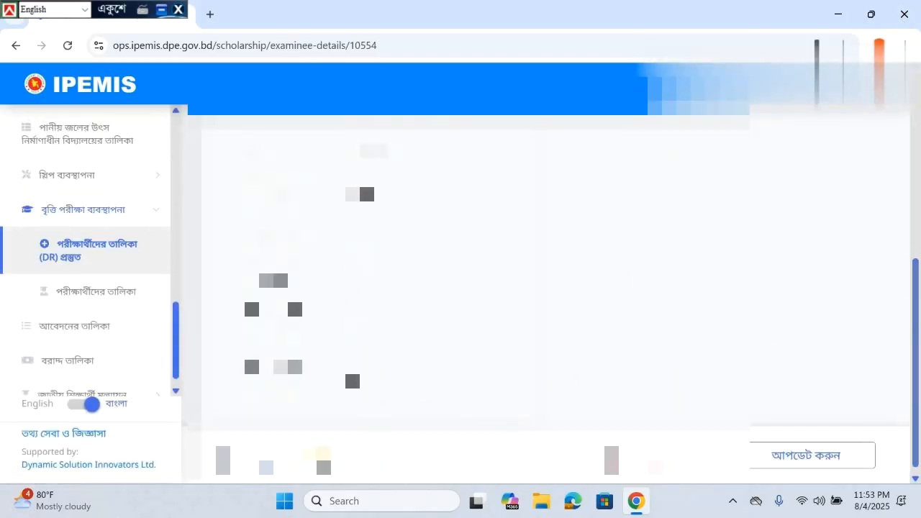
left_click(323, 464)
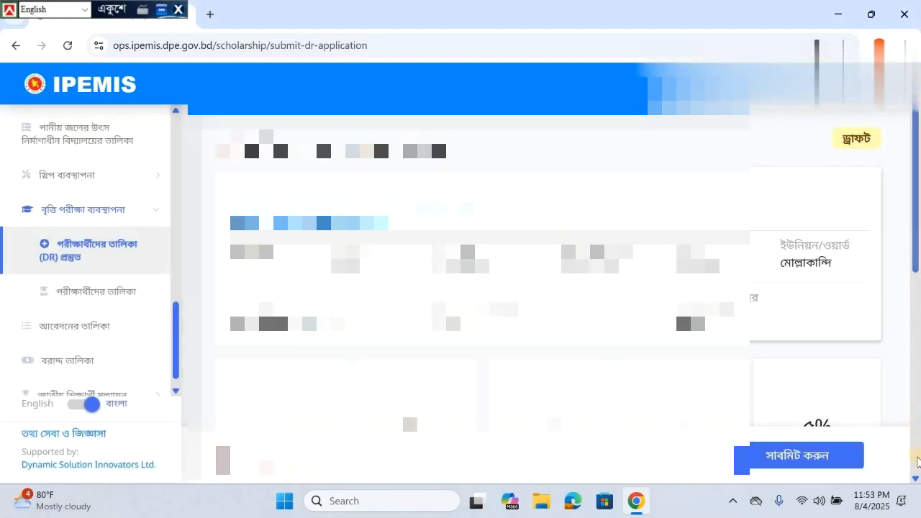
- Bring up the profile update form for the listed examinee again and review its fields down to the last one
scroll(917, 461, "down", 5)
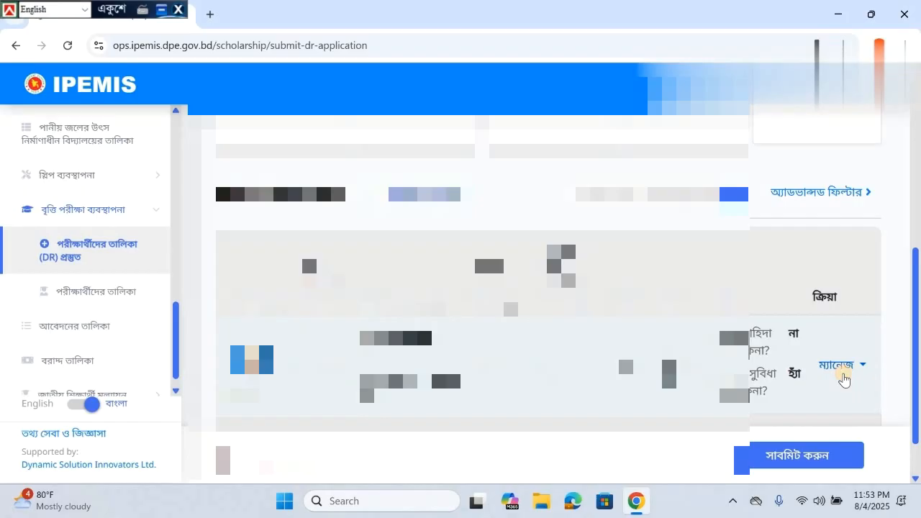
left_click(843, 380)
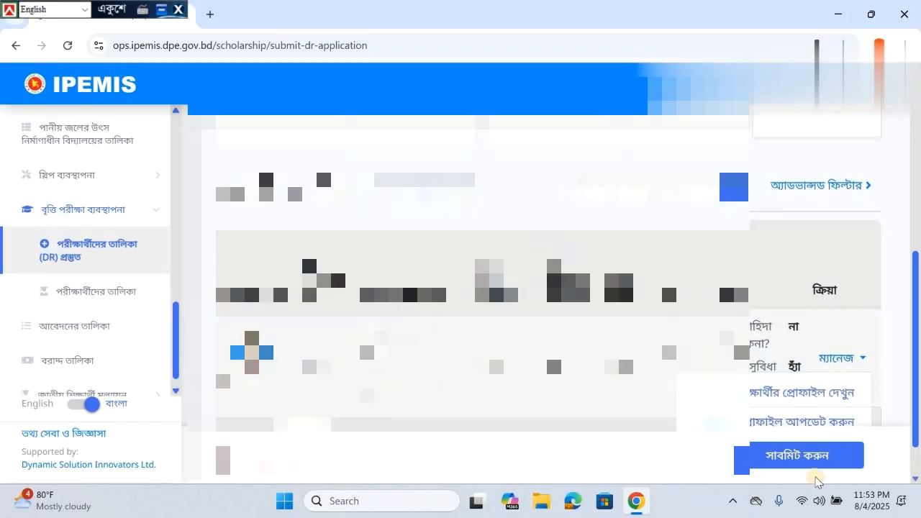
scroll(815, 477, "down", 1)
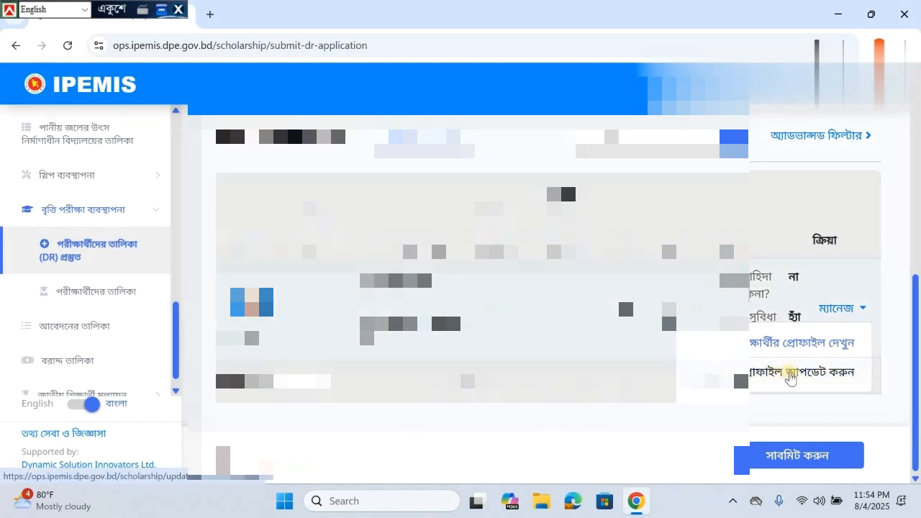
left_click(825, 375)
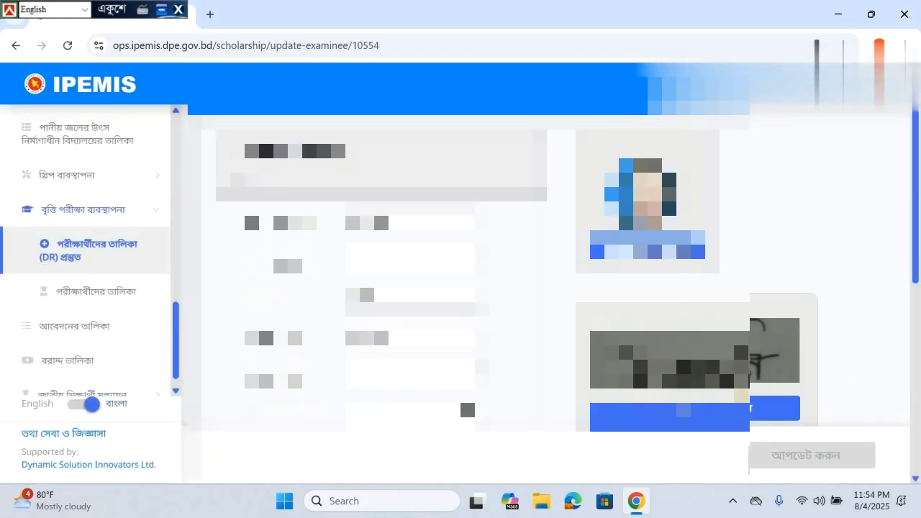
scroll(915, 473, "down", 5)
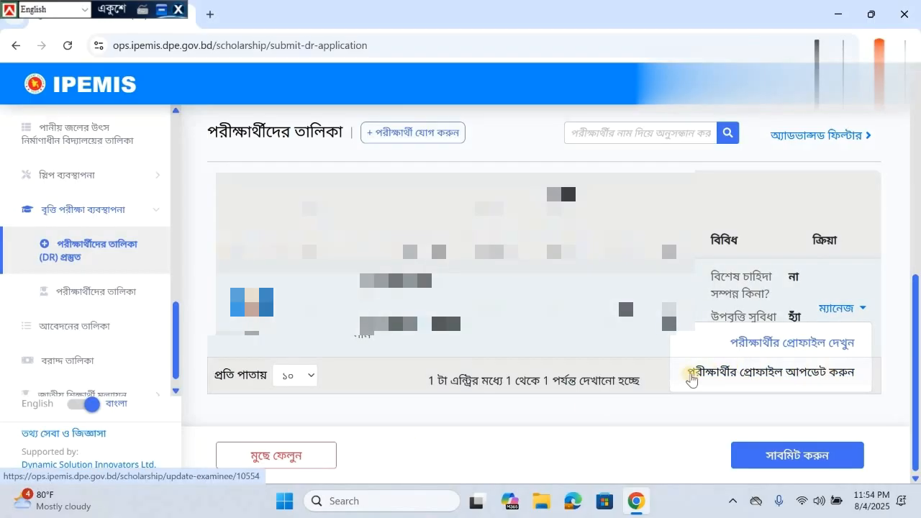
- Open the examinee's update form, inspect the special-needs choice and cancel the update without changing anything
left_click(827, 372)
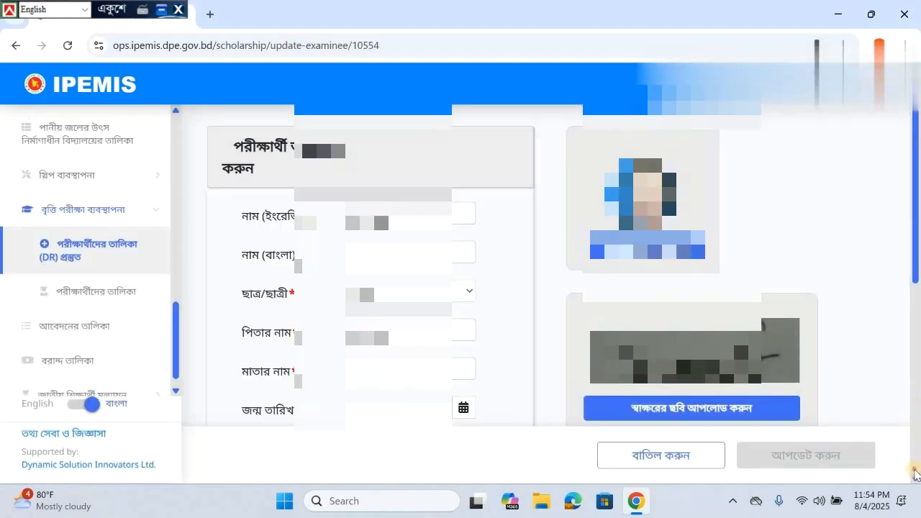
scroll(475, 241, "down", 5)
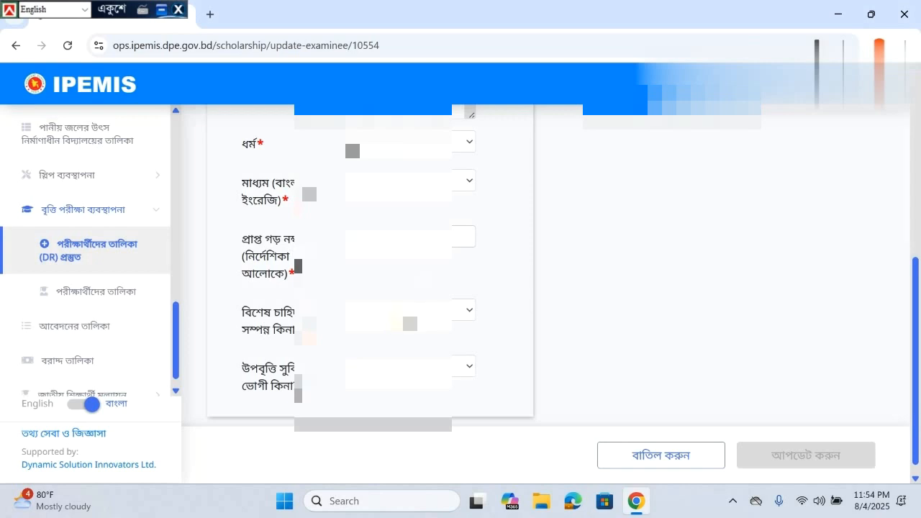
left_click(406, 316)
left_click(868, 284)
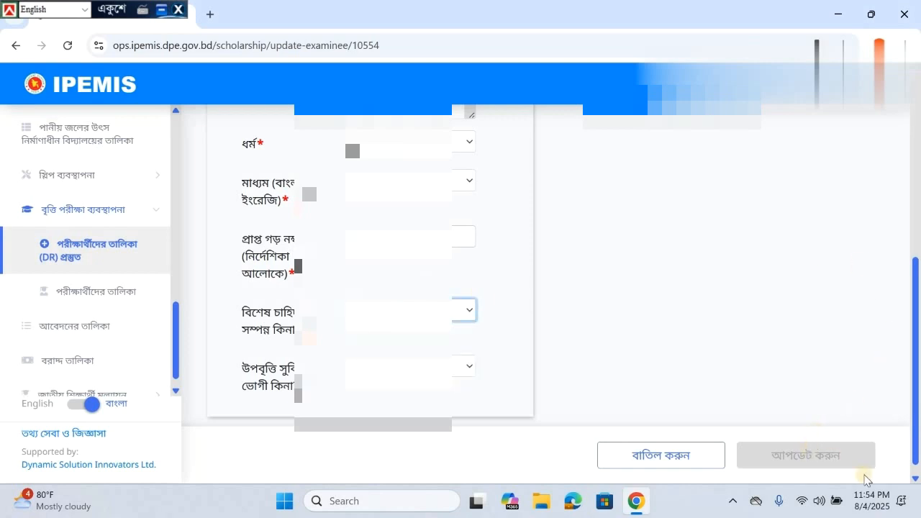
left_click(661, 454)
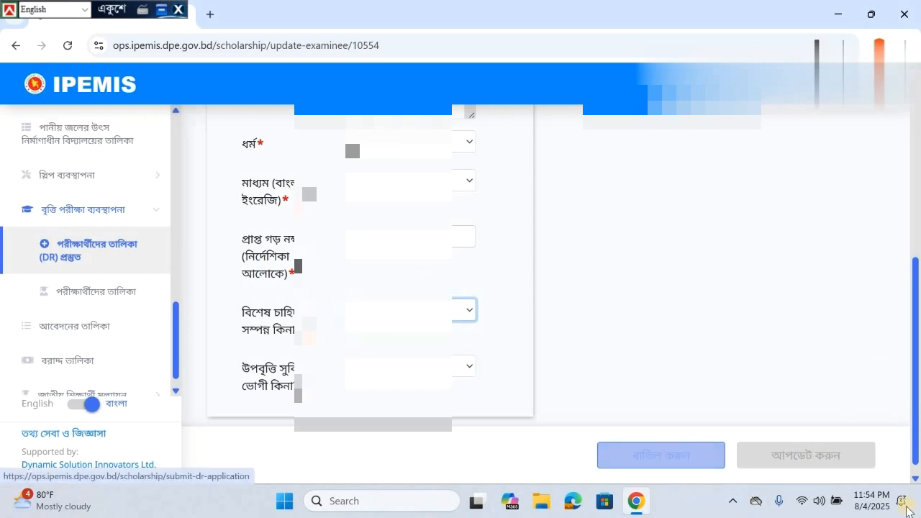